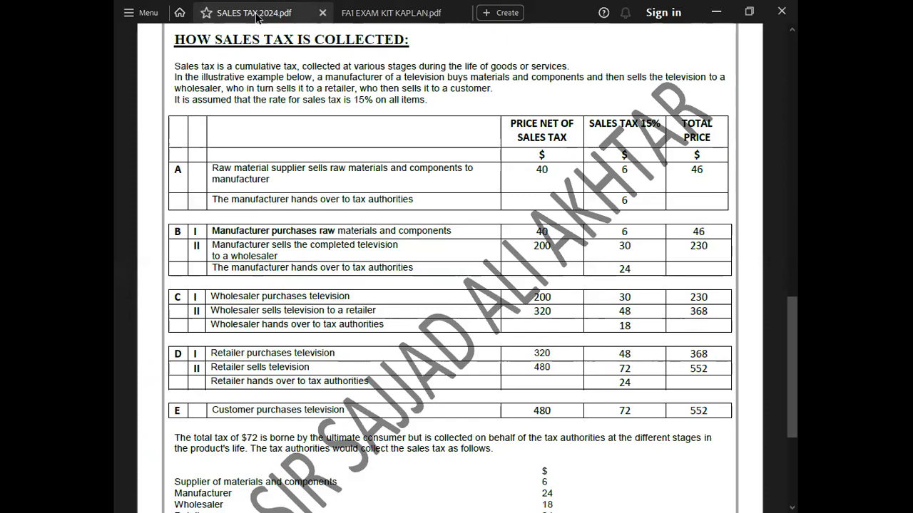
Check the sales tax question in the exam kit PDF and enter its number 132 in cell A3176 of the SALES TAX Excel workbook.
key(Down)
key(Down)
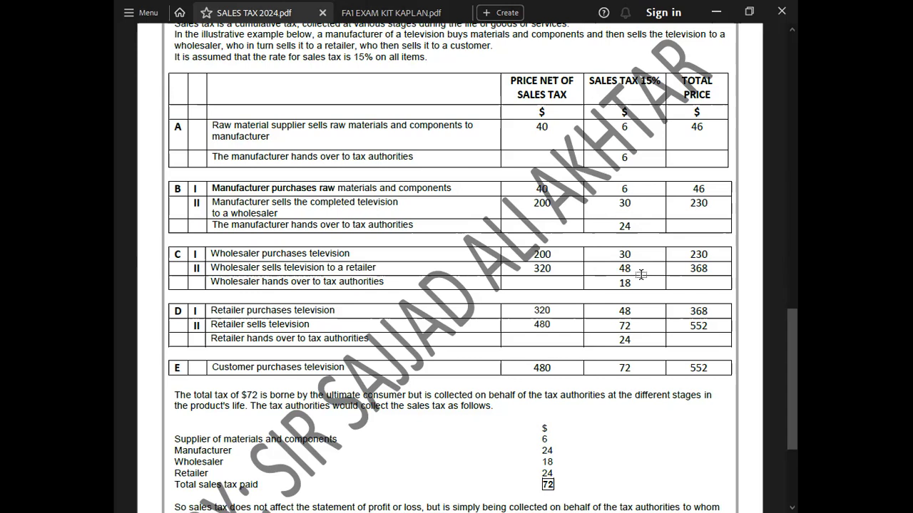
key(alt+Tab)
key(alt+Tab)
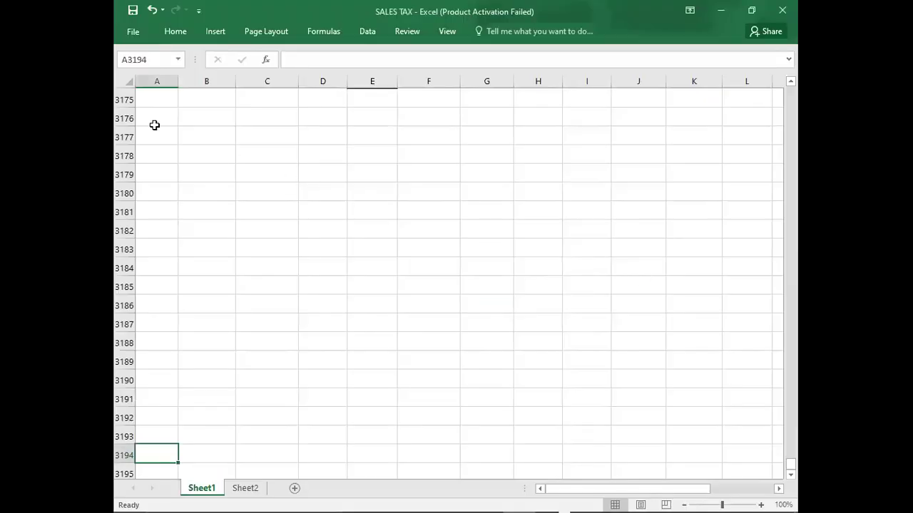
click(150, 119)
key(alt+Tab)
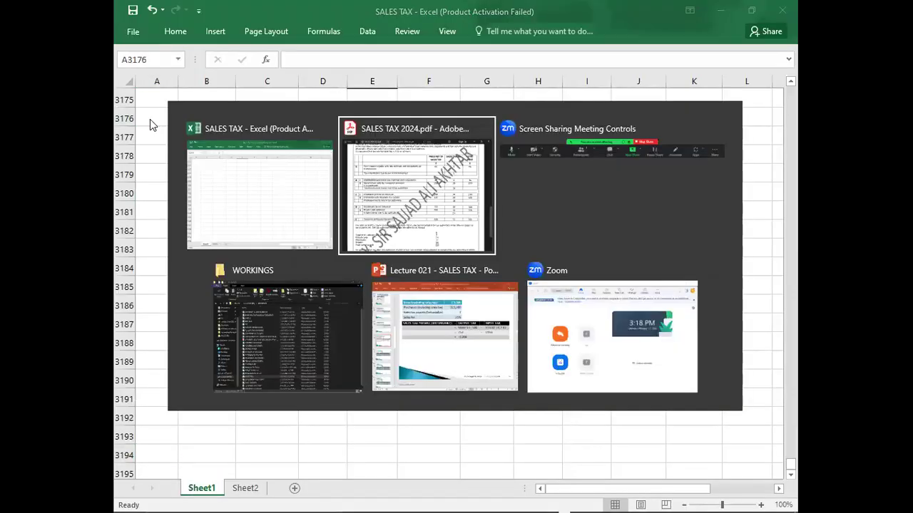
key(ctrl+Tab)
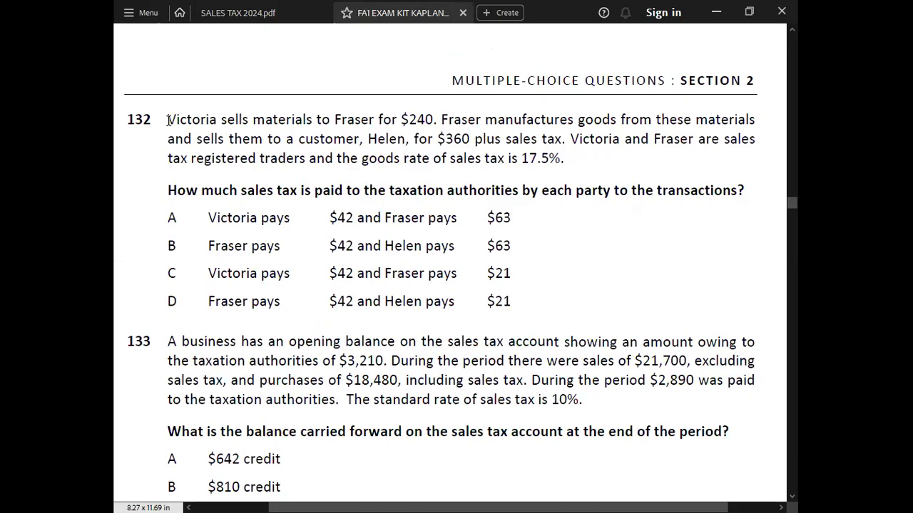
key(alt+Tab)
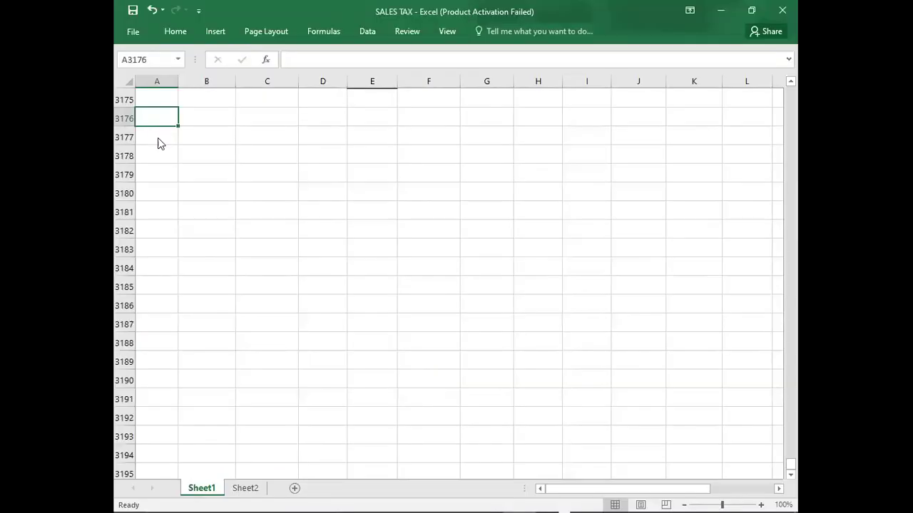
key(alt+Tab)
key(alt+Tab)
text(132)
key(Tab)
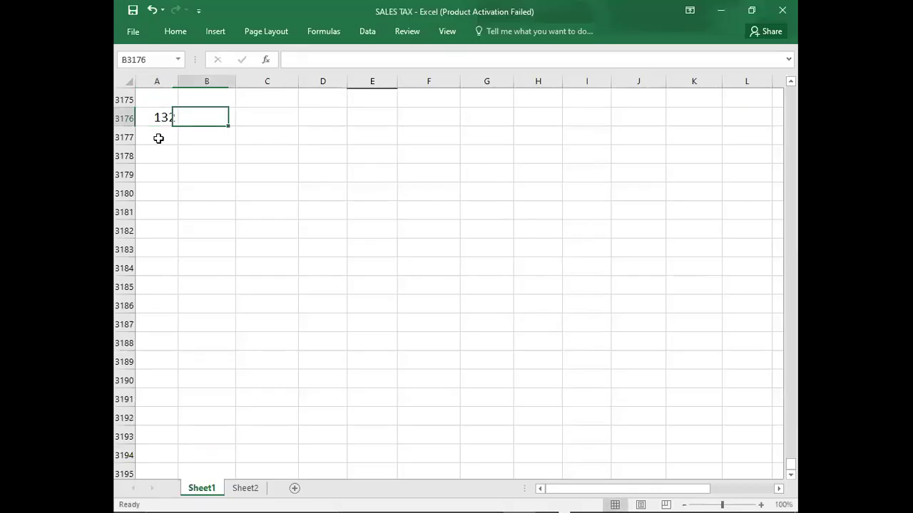
Head the workings in row 3176 with the materials seller's name in column C and the goods manufacturer's name in column E.
key(Tab)
text(VI)
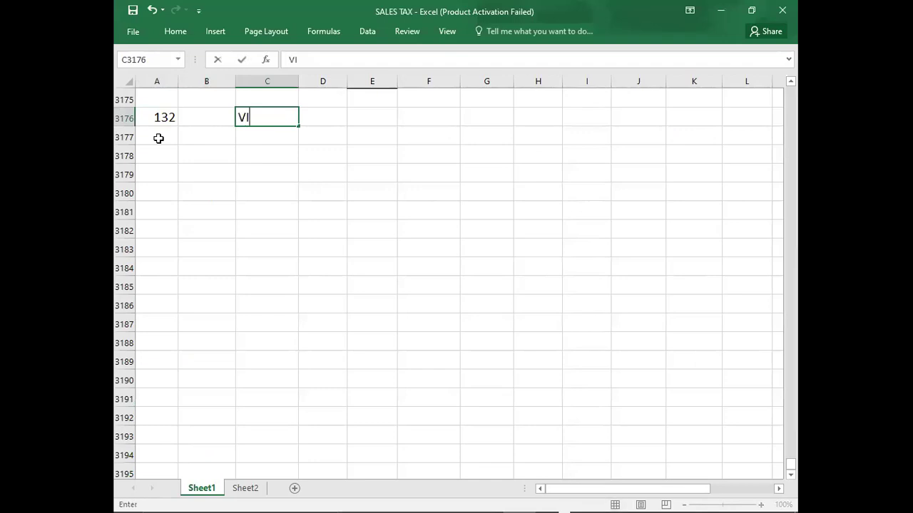
text(STORIA)
key(Tab)
key(Tab)
text(FRASER)
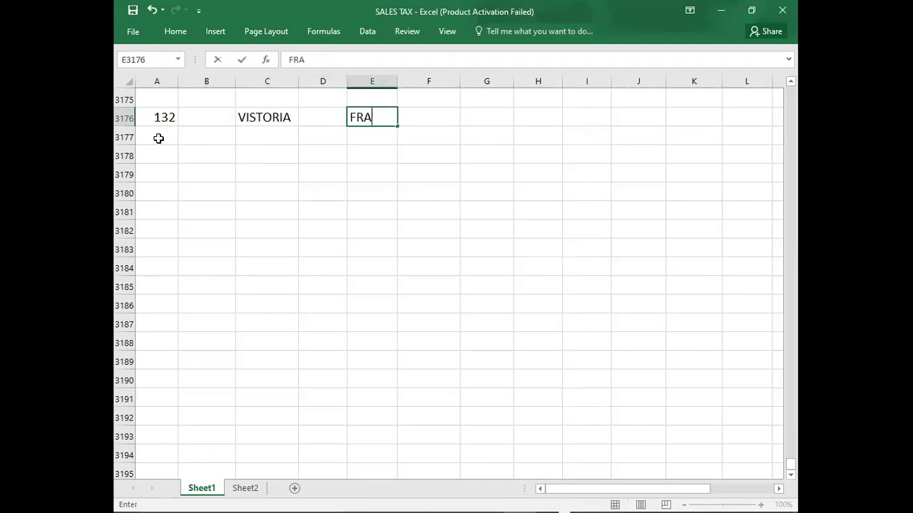
key(Return)
key(Down)
key(Left)
key(Left)
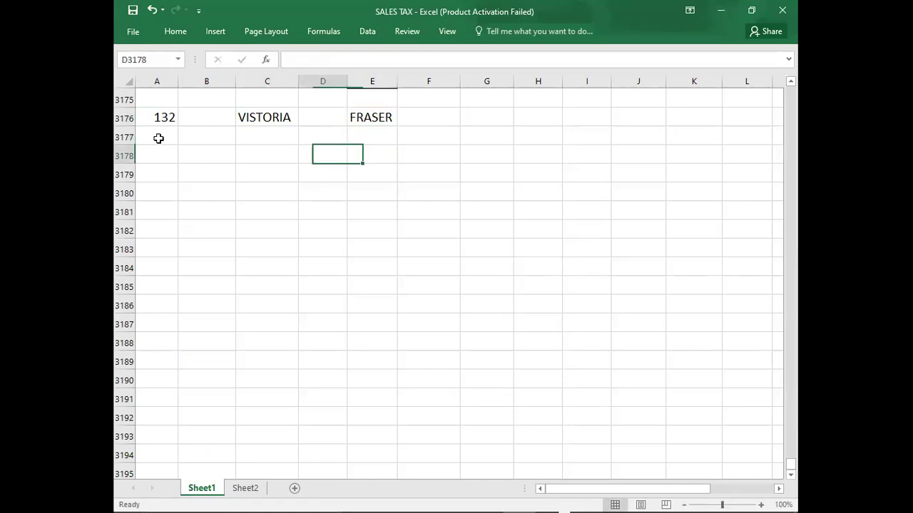
Correct the spelling of the materials seller's name in C3176 by replacing the S with C.
double_click(258, 118)
key(BackSpace)
text(C)
key(End)
key(Return)
key(Return)
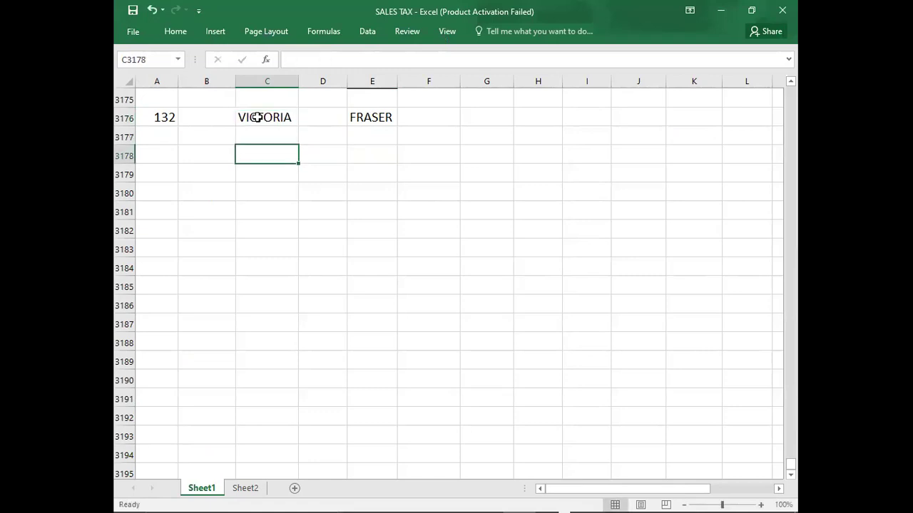
Enter the seller's net price 240 from question 132 in C3178 and the tax rate 17.50% in B3179.
key(alt+Tab)
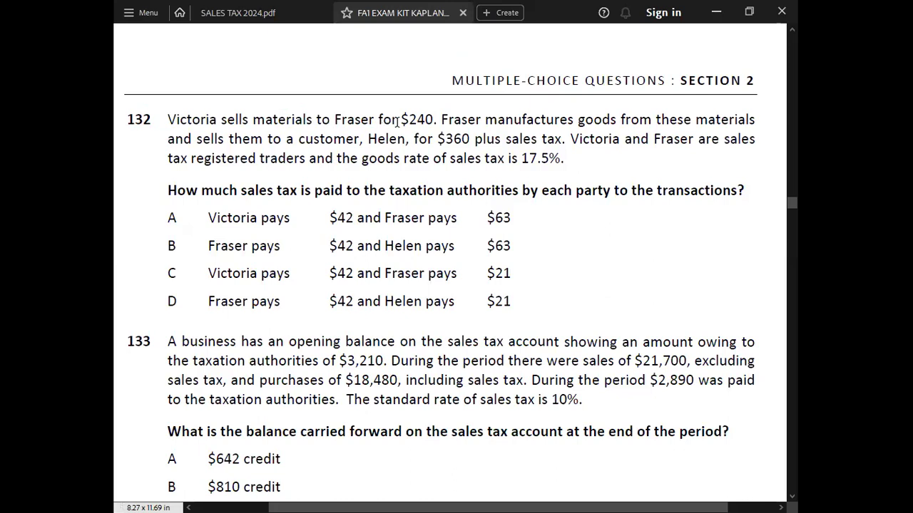
key(alt+Tab)
text(240)
key(Return)
key(alt+Tab)
key(alt+Tab)
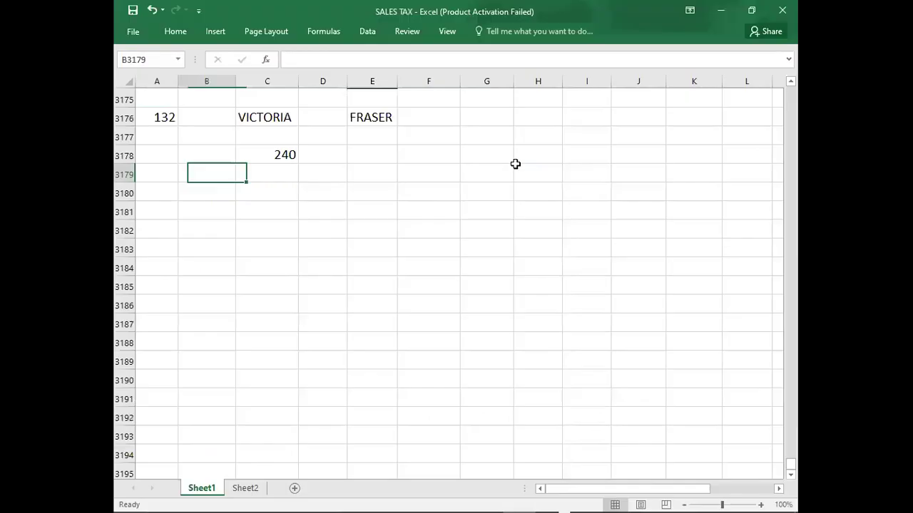
text(17.50%)
key(Tab)
Enter the seller's sales tax 42 in C3179 and the gross total 282 in C3180.
text(42)
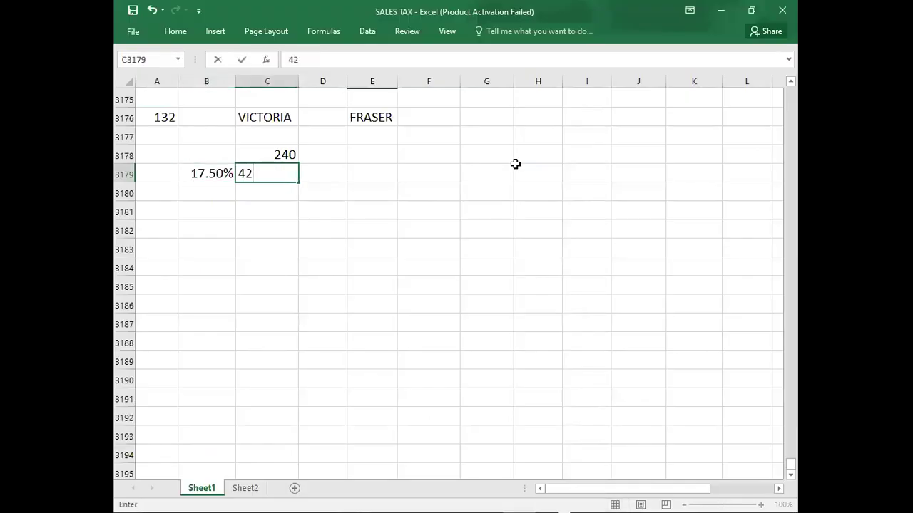
text(0)
key(Return)
key(Up)
key(Right)
text(42)
key(Down)
key(Right)
key(Left)
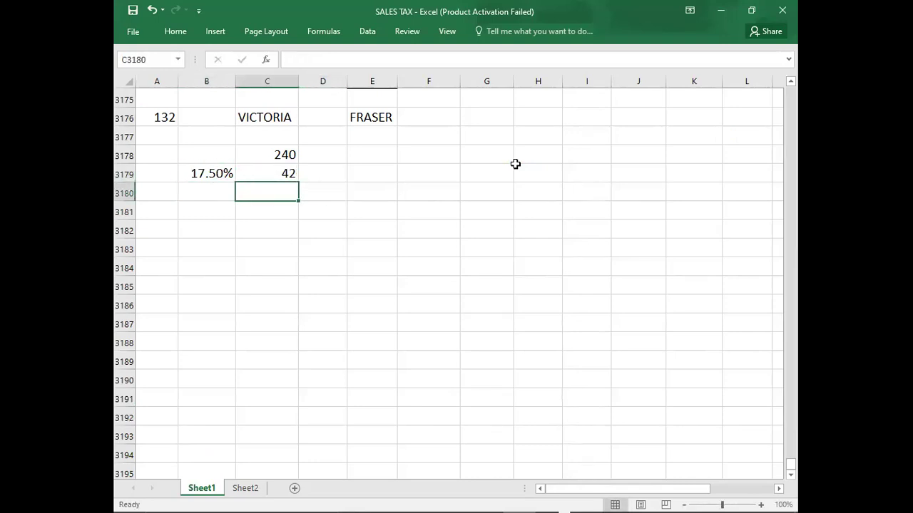
text(282)
key(Right)
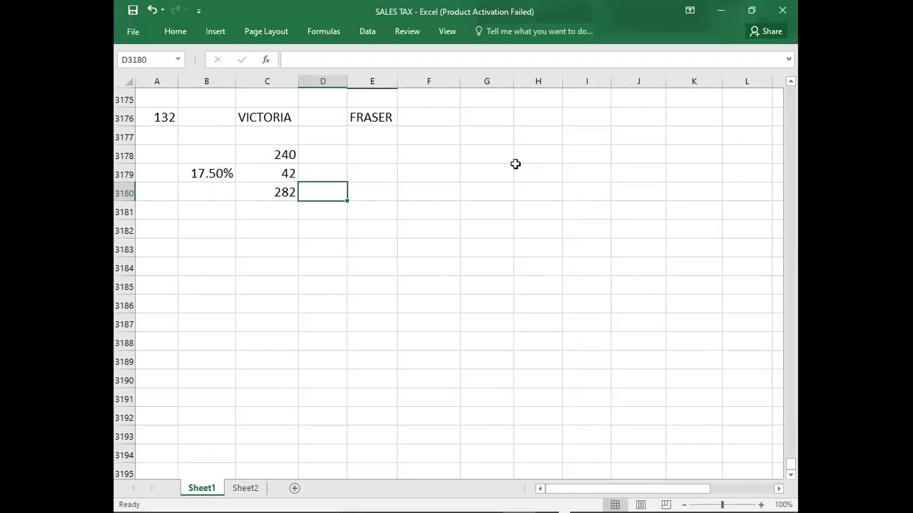
Enter the manufacturer's net selling price 360 from question 132 in E3178 and the sales tax 63 in E3179.
key(Right)
key(Up)
key(Up)
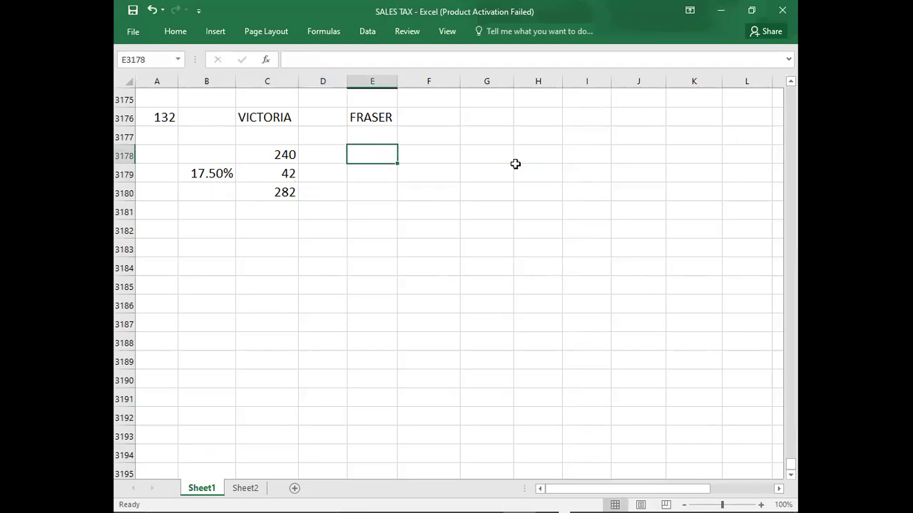
key(alt+Tab)
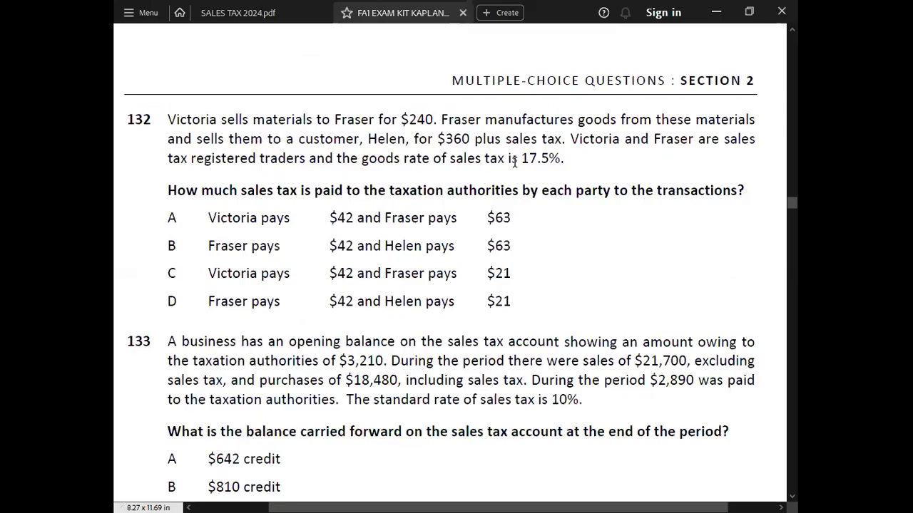
key(alt+Tab)
text(360)
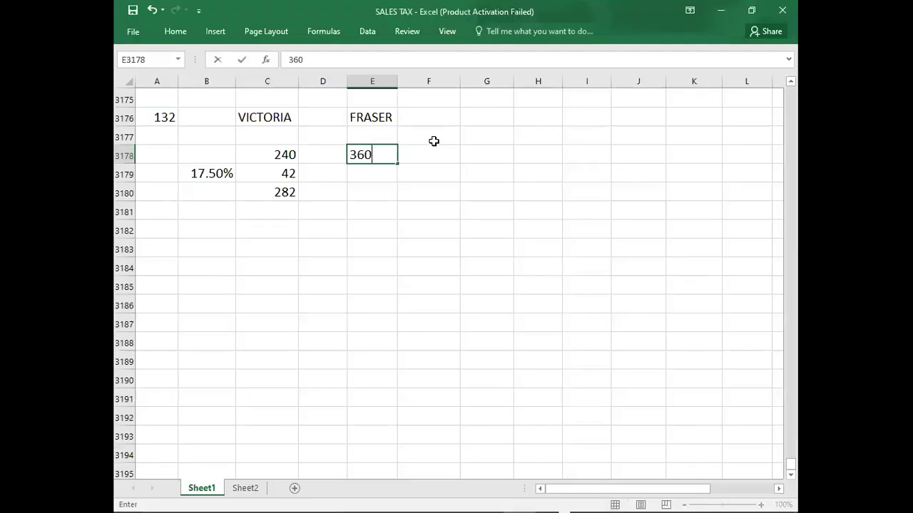
key(Return)
text(63)
key(Return)
key(Up)
key(Up)
key(shift+Down)
key(Down)
key(Down)
key(Down)
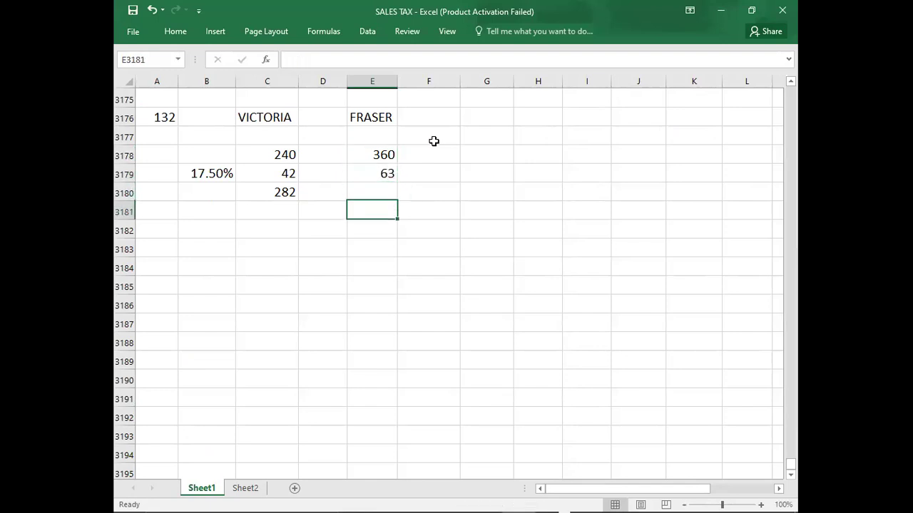
Write the manufacturer's net tax payable as the text "63-42 = 21" in E3182.
click(368, 232)
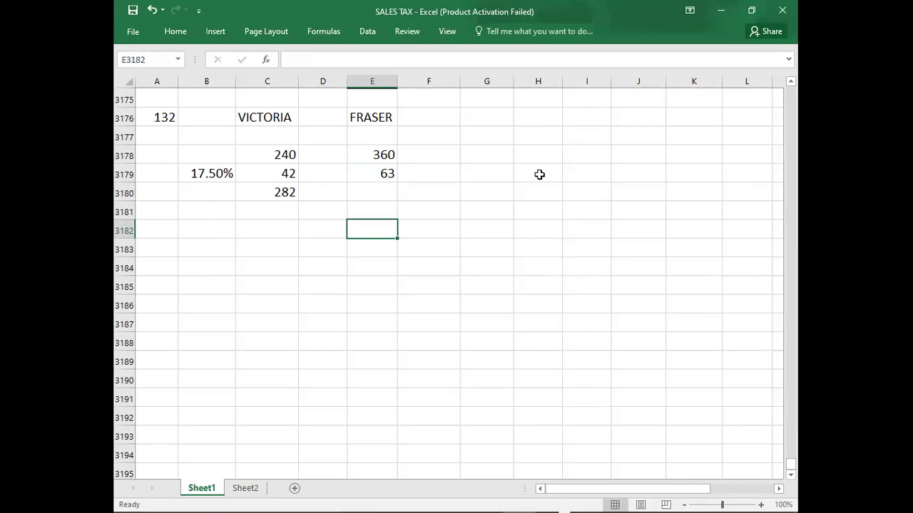
text(63+)
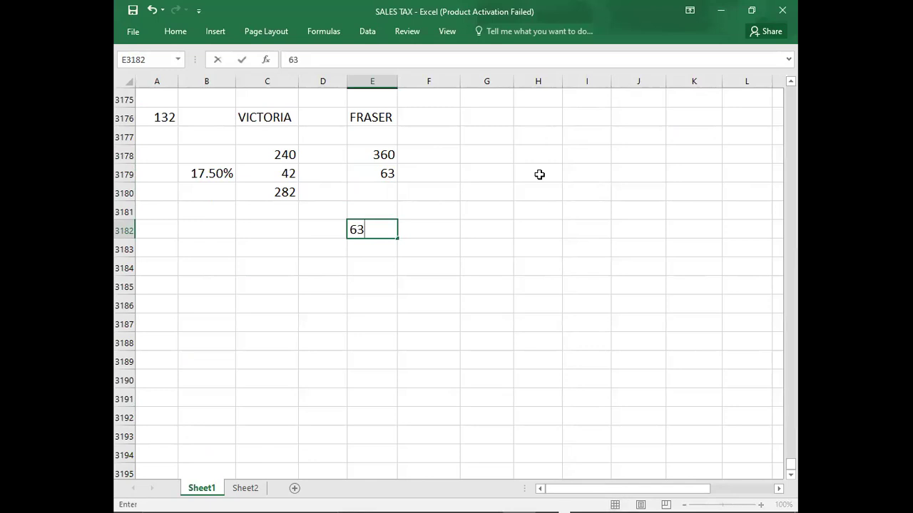
key(BackSpace)
text(+-)
key(BackSpace)
key(BackSpace)
text(-42 = 21)
key(Return)
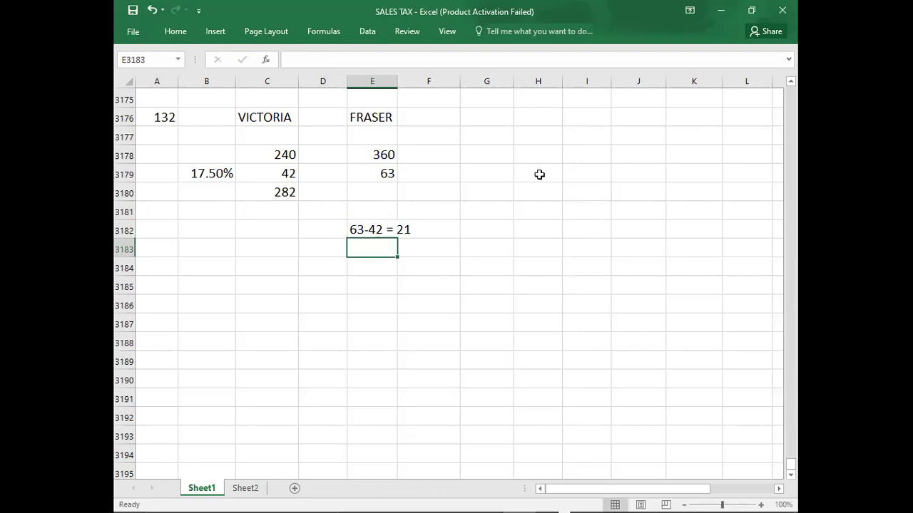
Write the seller's net tax payable as the text "42-0=42" in C3182.
click(252, 229)
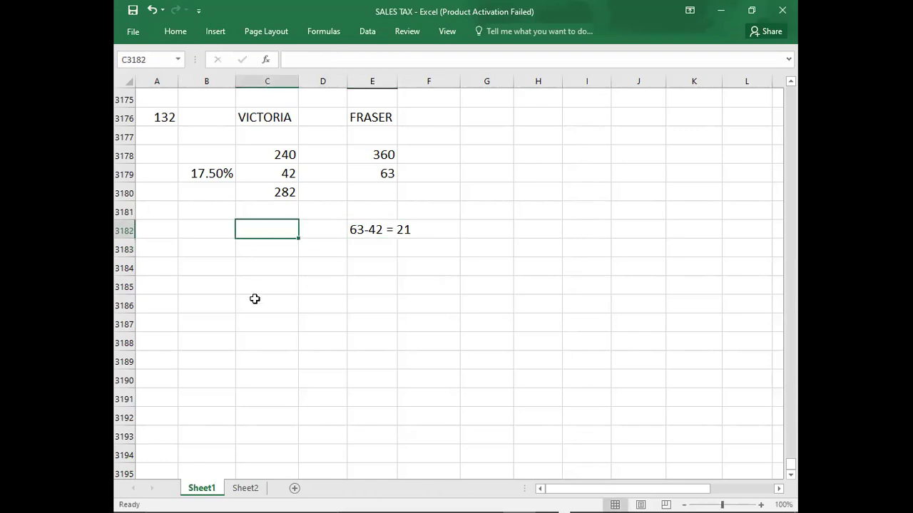
text(42)
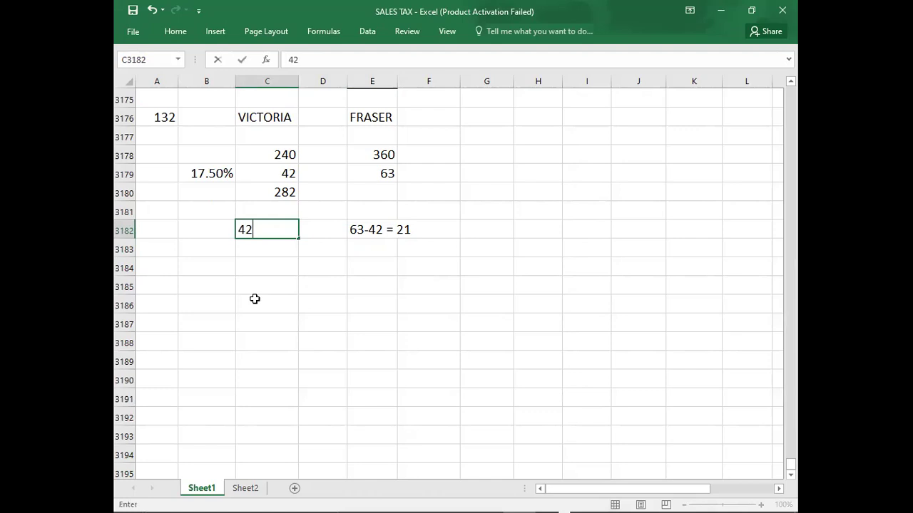
text(-0=42)
key(Return)
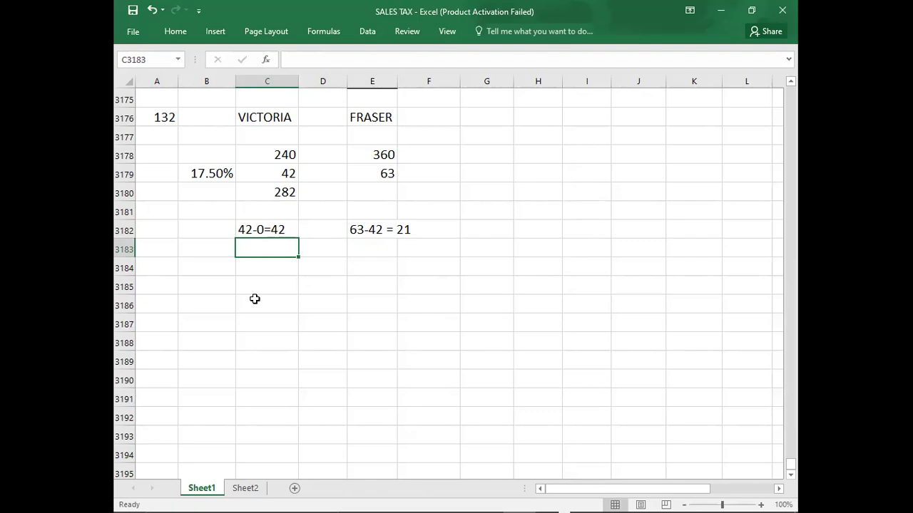
Compare the workings with the tax collection example in SALES TAX 2024.pdf and enter answer C in A3177 below the question number.
key(alt+Tab)
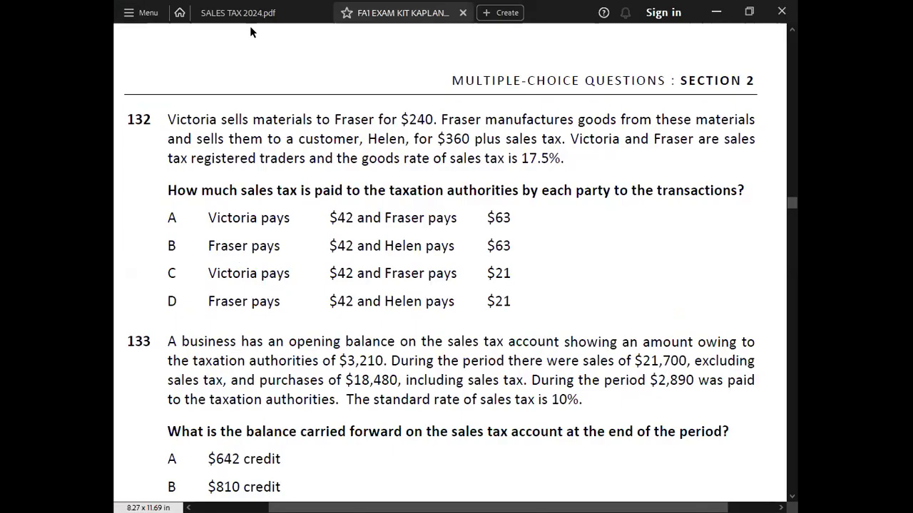
click(250, 29)
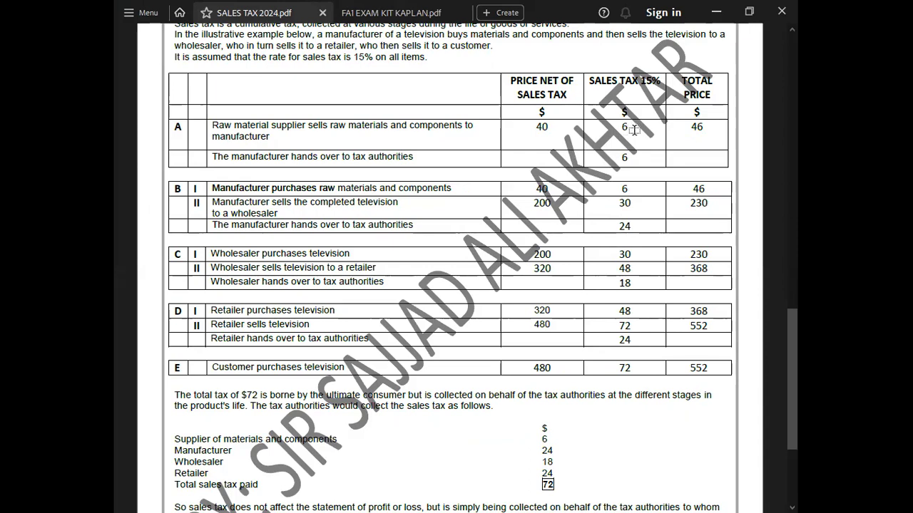
key(alt+Tab)
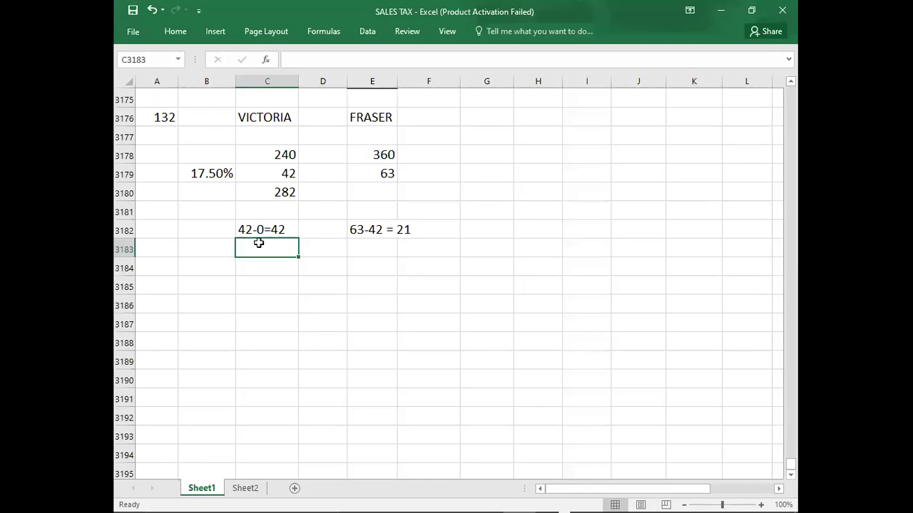
click(286, 228)
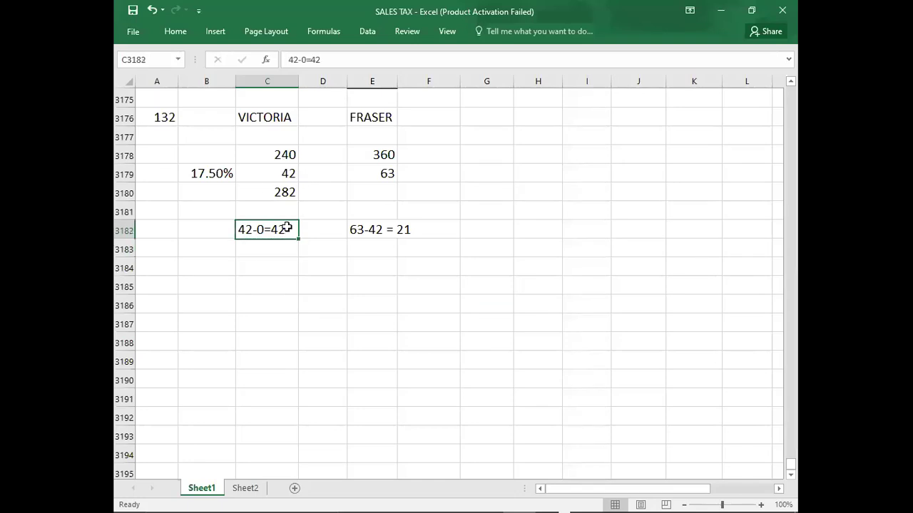
click(362, 230)
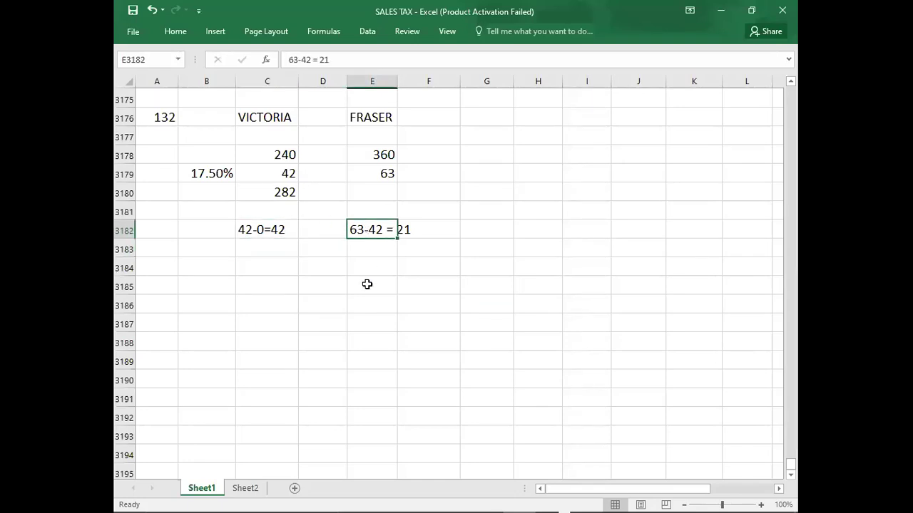
double_click(164, 137)
text(C)
key(Return)
key(Down)
key(Down)
key(Down)
key(Down)
key(Down)
key(Down)
click(164, 137)
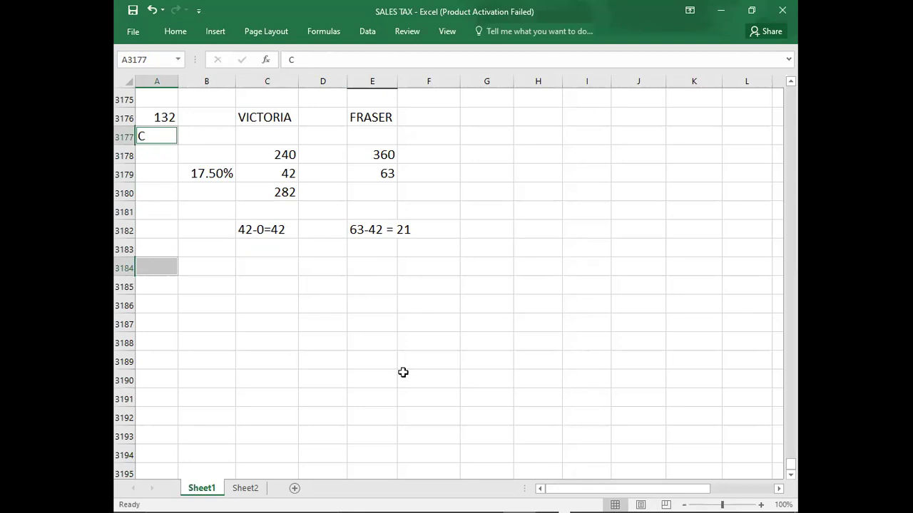
click(172, 268)
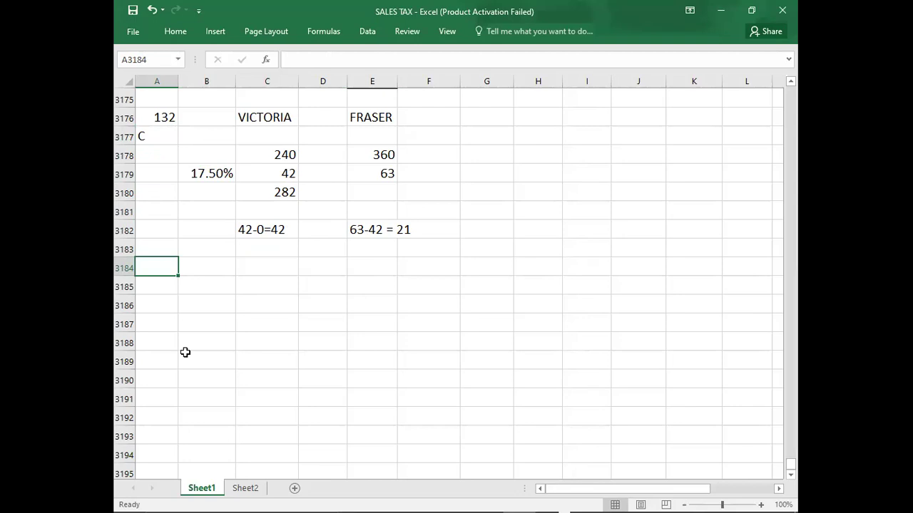
Switch to Adobe Acrobat and show the multiple-choice questions in FA1 EXAM KIT KAPLAN.pdf.
key(alt)
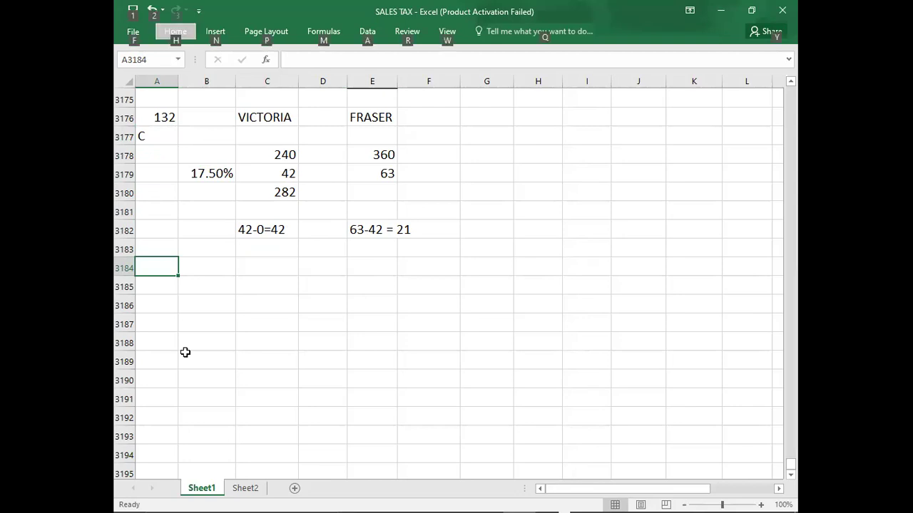
key(alt+Tab)
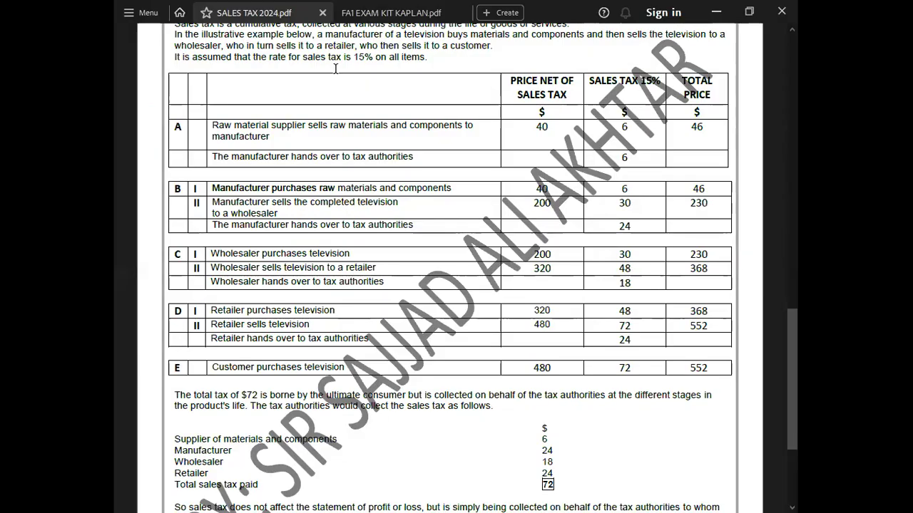
click(396, 13)
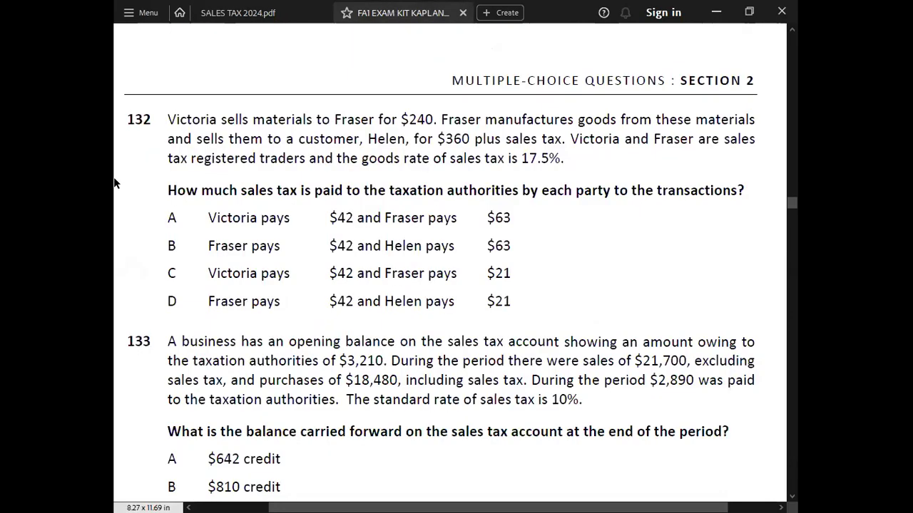
Find question 135 in the exam kit PDF, switch to Excel and enter 135 in A3185 as the question number.
scroll(114, 184, down, 3)
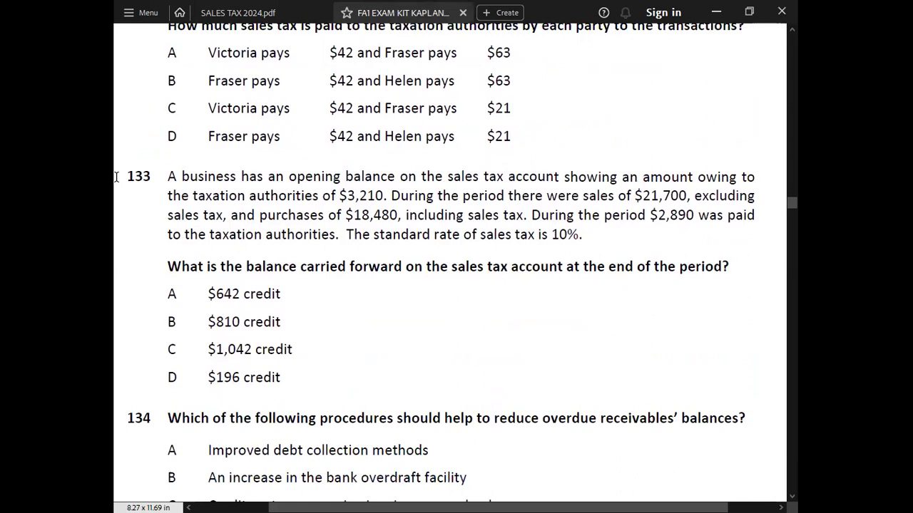
scroll(114, 179, down, 4)
scroll(115, 183, down, 2)
scroll(114, 183, down, 3)
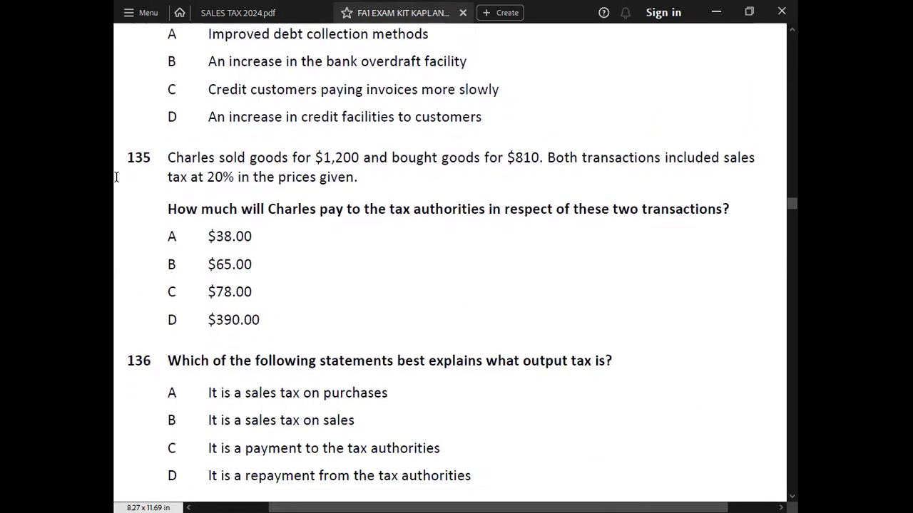
scroll(114, 182, down, 1)
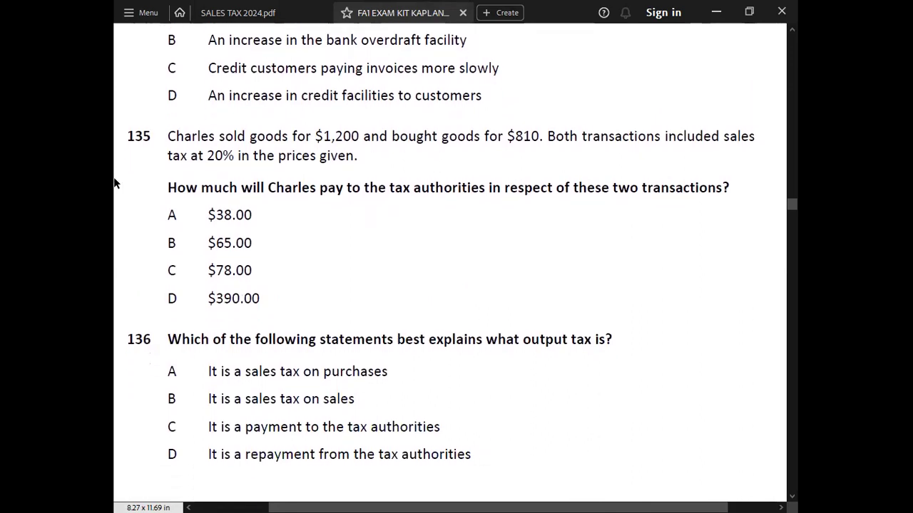
scroll(114, 183, down, 1)
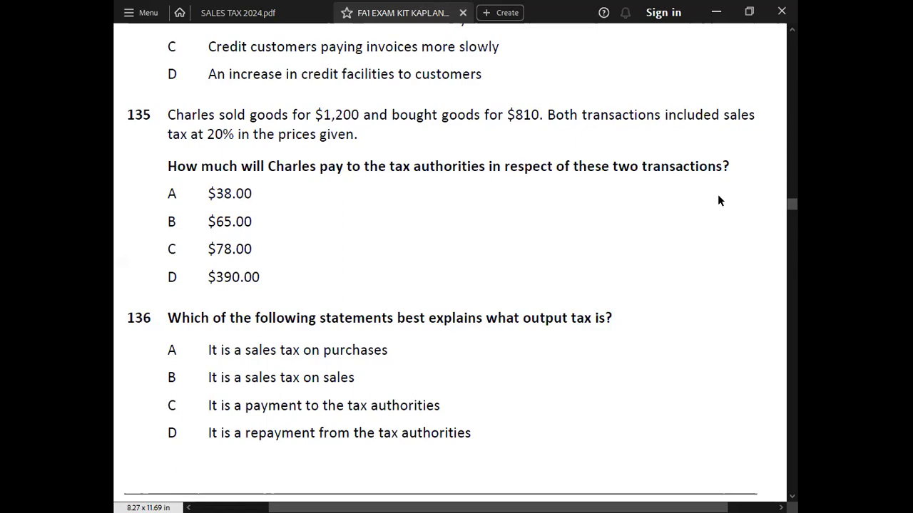
key(alt+Tab)
key(Down)
text(135)
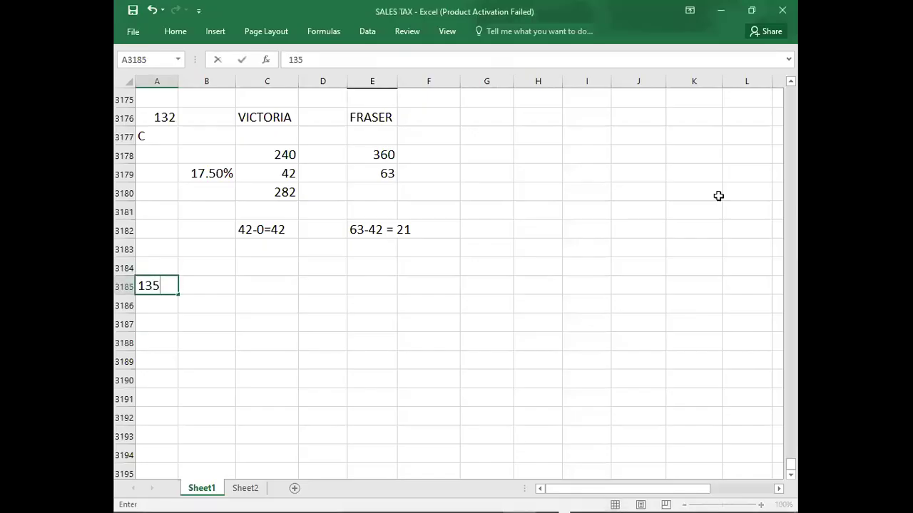
Review the output tax minus input tax example on PowerPoint slide 14 and question 135 in the exam kit, ending back in Excel.
key(alt+Tab)
key(alt+Tab)
key(alt+Tab)
key(alt+Tab)
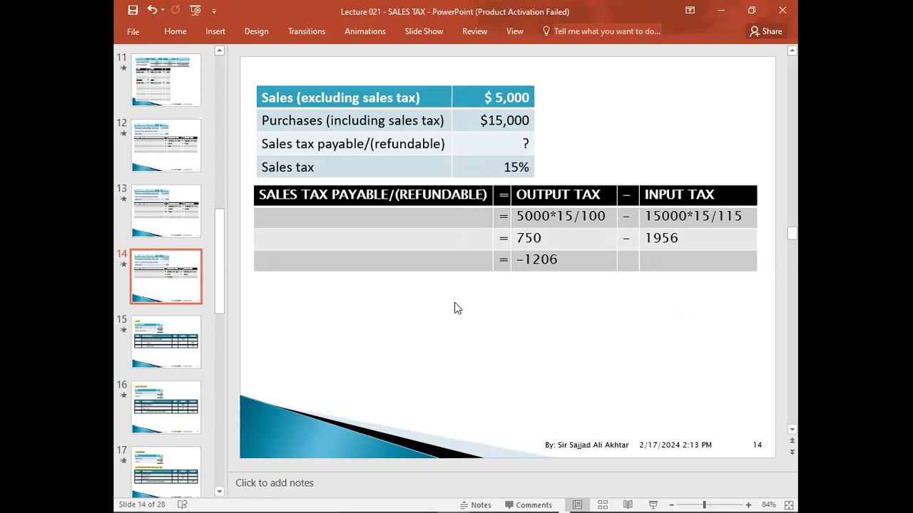
key(alt+Tab)
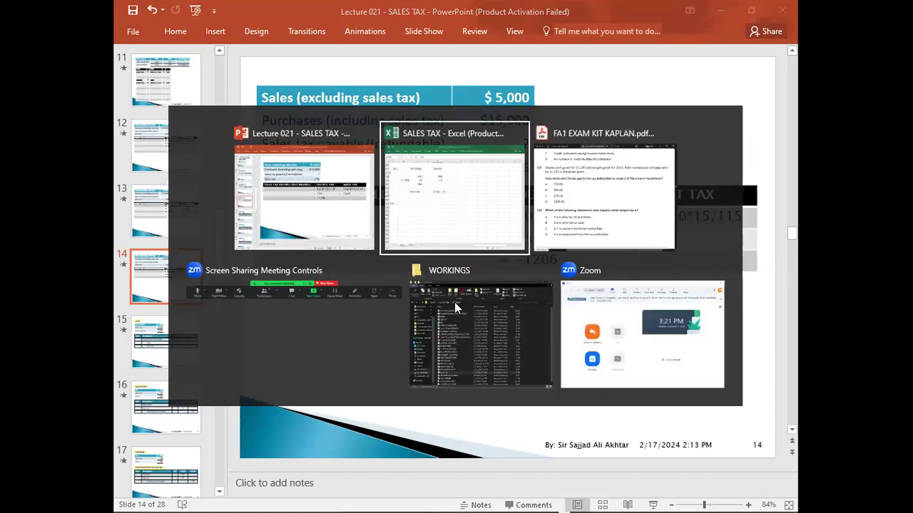
key(alt+Tab)
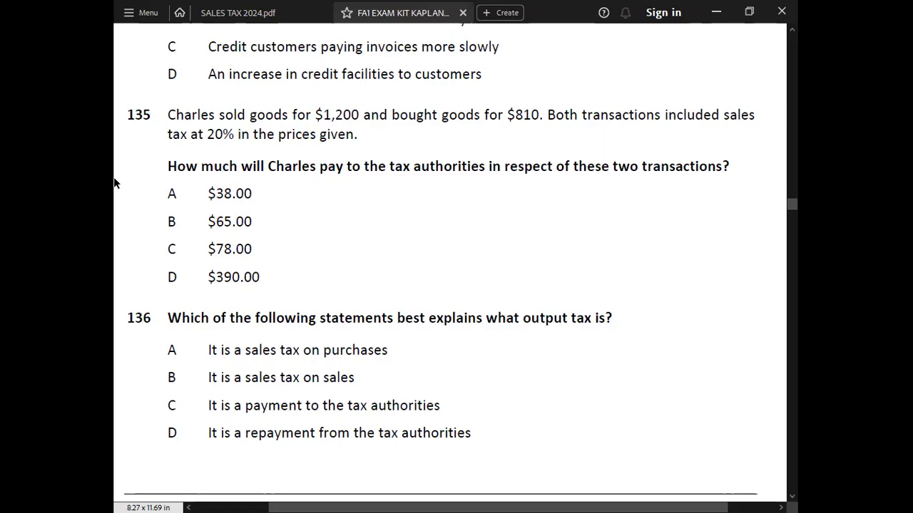
key(alt+Tab)
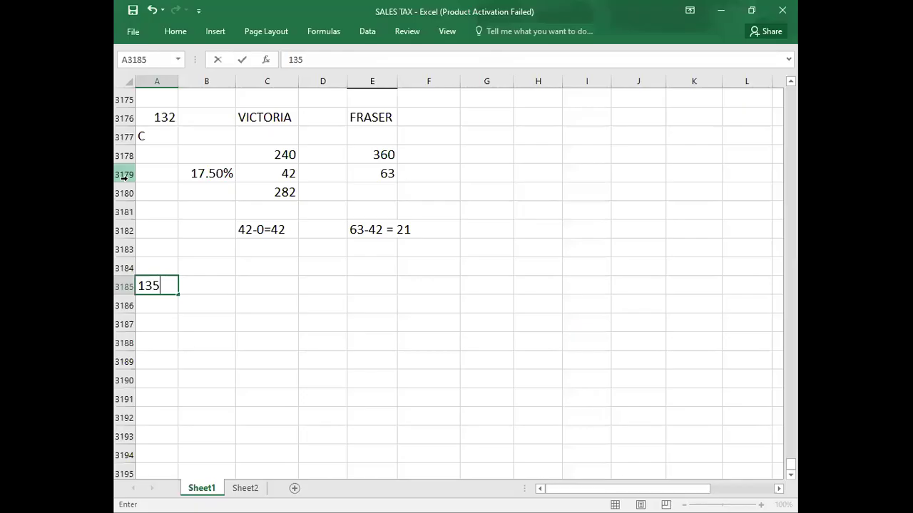
Write the formula line "SALES TAX PAYABLE = OUTPUT TAX - INPUT TAX" in B3185 beside the question number.
key(Tab)
text(SALE)
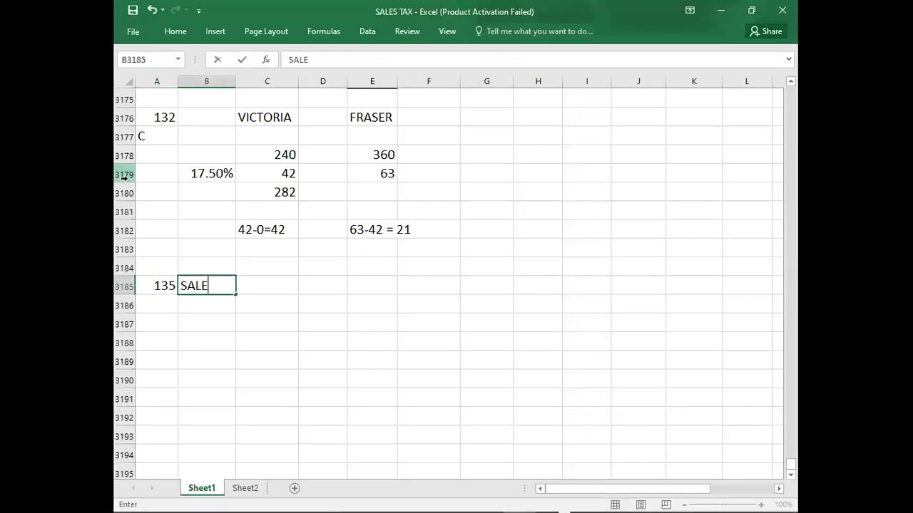
text(S TAX PA)
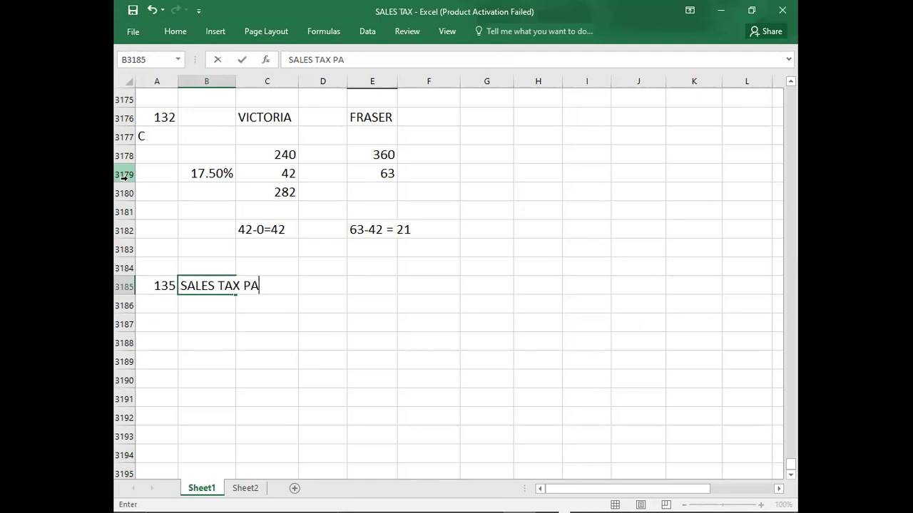
text(YABLE =)
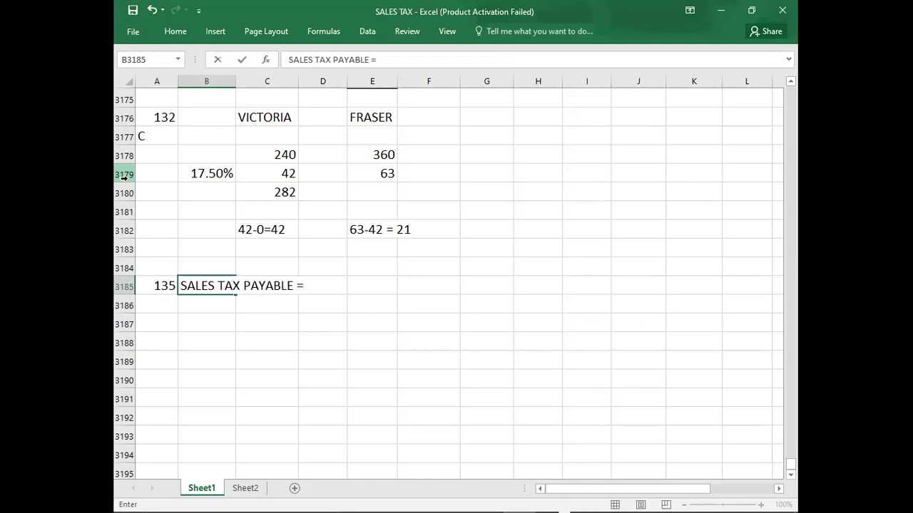
text( OUTPUT )
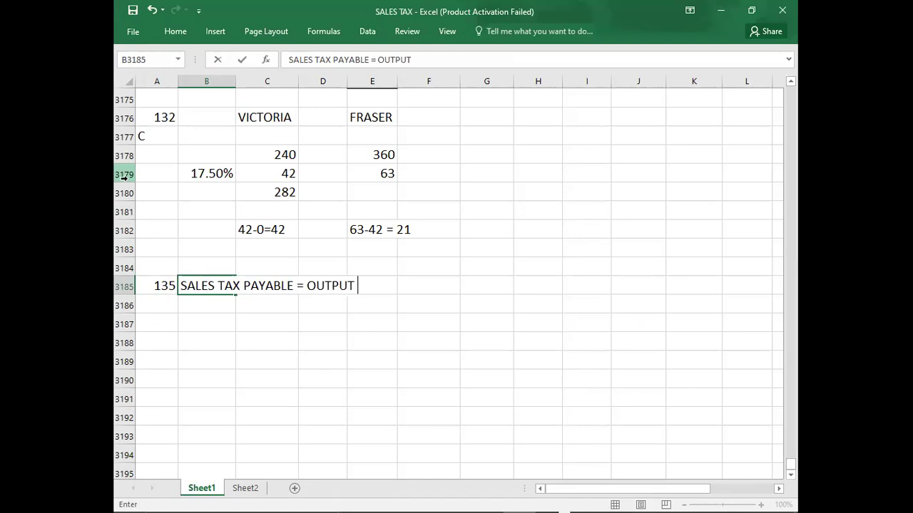
text(TAX - INPUT TAX)
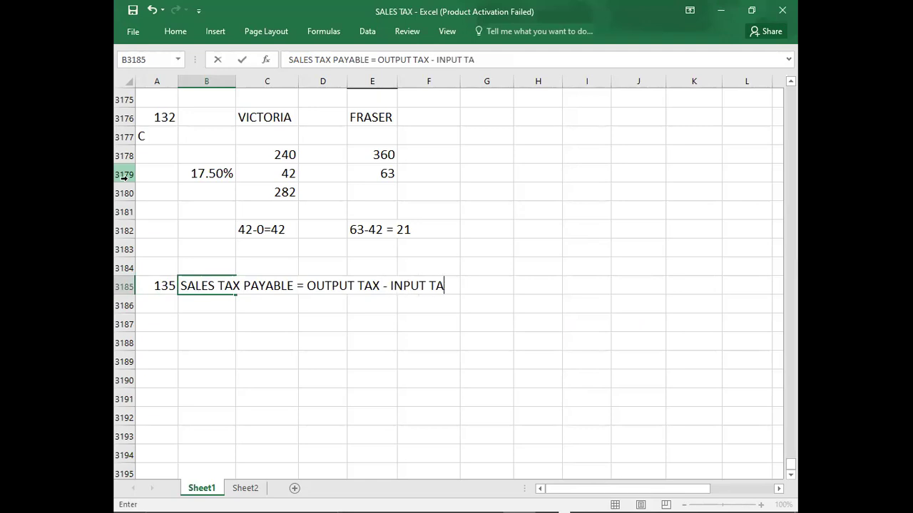
key(Return)
Begin B3186 with the same sales tax payable text and delete everything after the equals sign.
key(Tab)
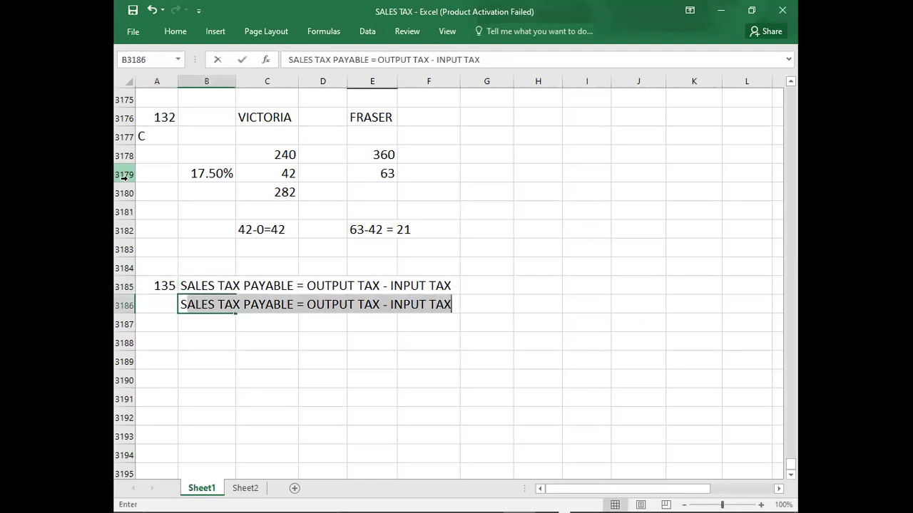
text(S)
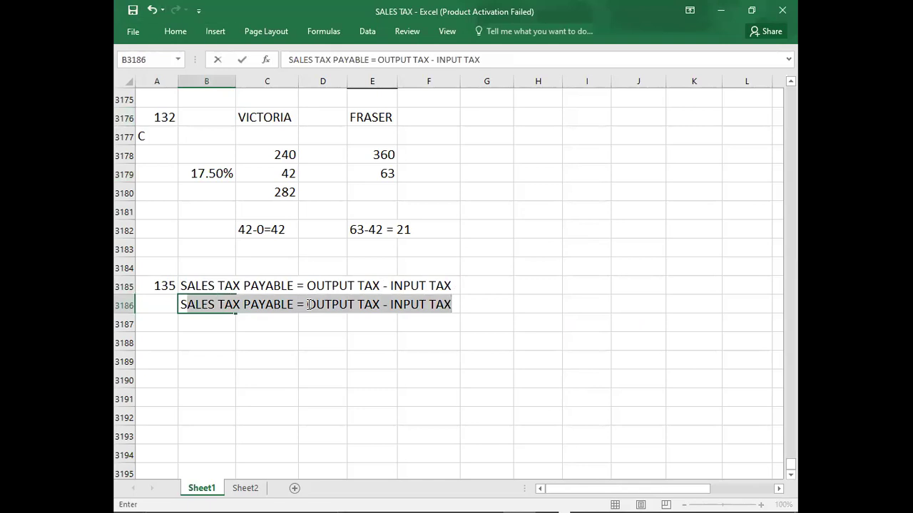
click(307, 305)
key(Delete)
key(Delete)
key(Delete)
key(Delete)
key(Delete)
key(Delete)
key(Delete)
key(Delete)
key(Delete)
key(Delete)
key(Delete)
key(Delete)
key(Delete)
key(Delete)
key(Delete)
key(Delete)
key(Delete)
key(Delete)
key(Delete)
key(Delete)
key(Delete)
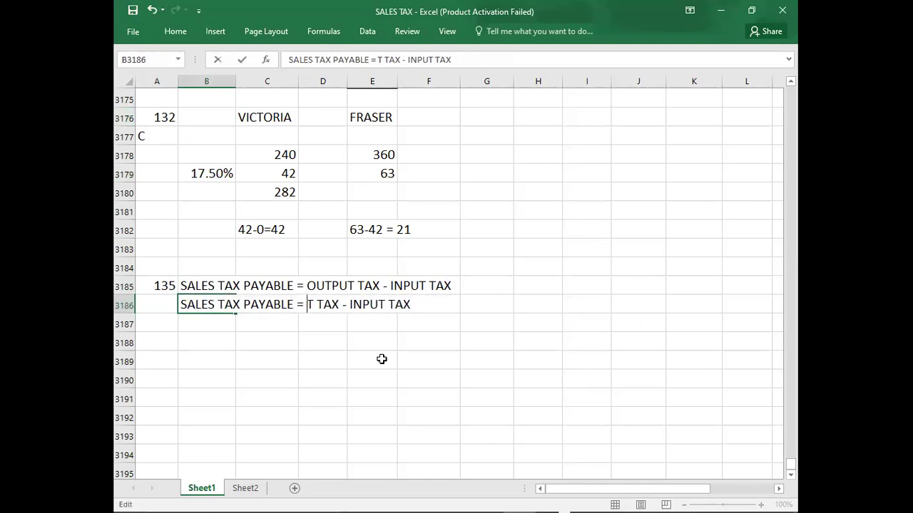
Add the output tax working "(1200*20/120)" after the equals sign in B3186, using the sales figure and rate from question 135.
key(alt+Tab)
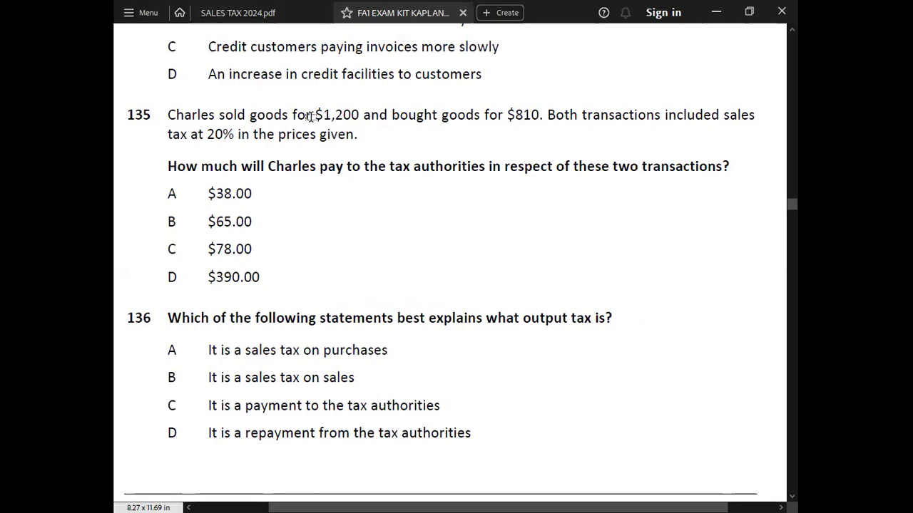
key(alt+Tab)
text(1200*)
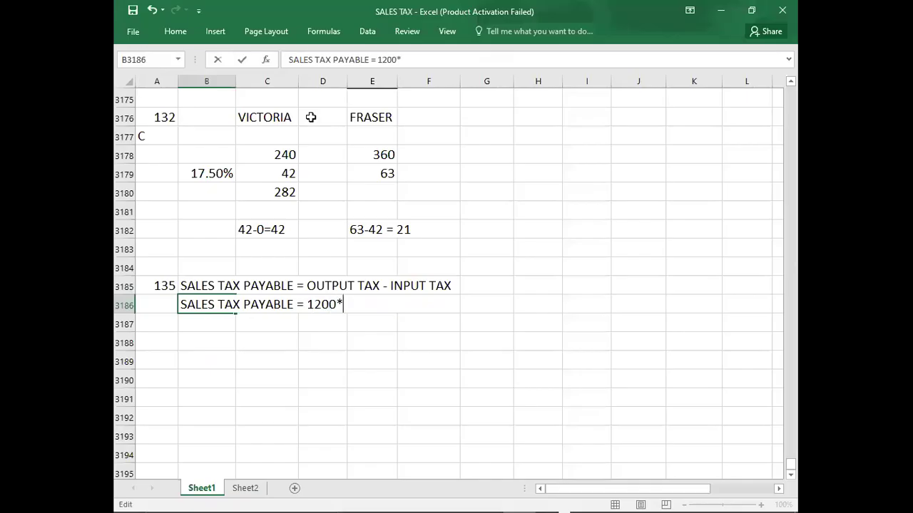
key(alt+Tab)
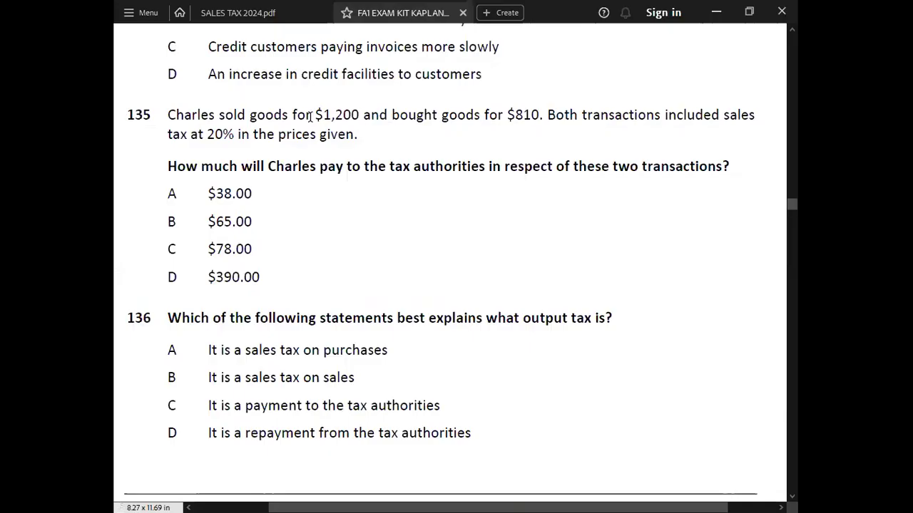
key(alt+Tab)
text(20)
text(/)
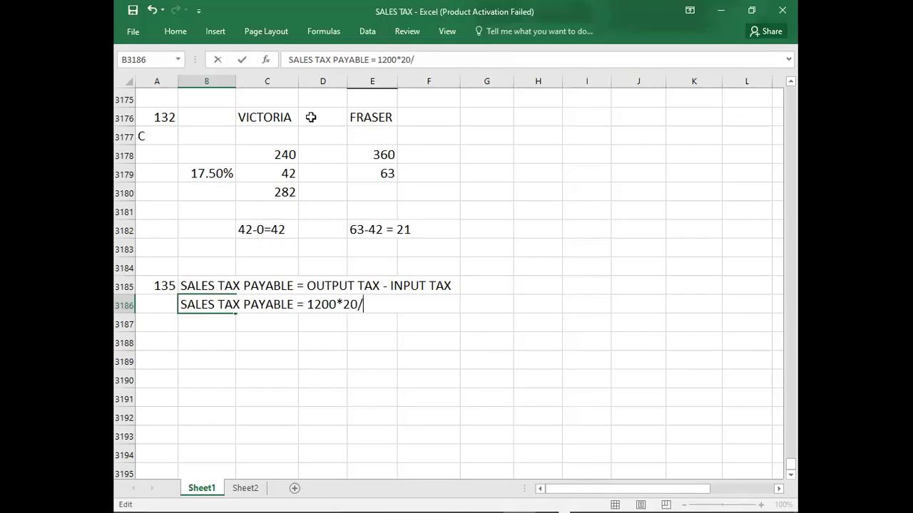
text(120))
click(307, 305)
text(()
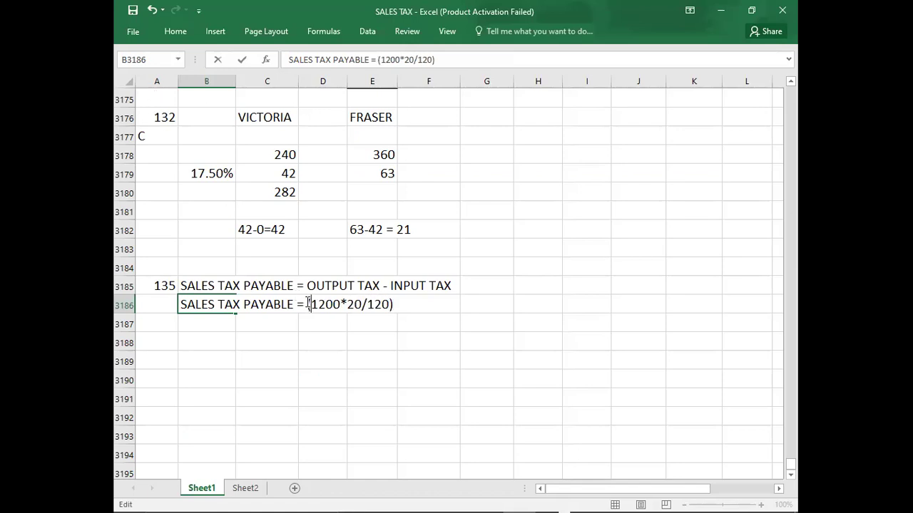
Append the input tax deduction " - (810*20/120)" to B3186, using the purchase figure from question 135.
text( -()
key(alt+Tab)
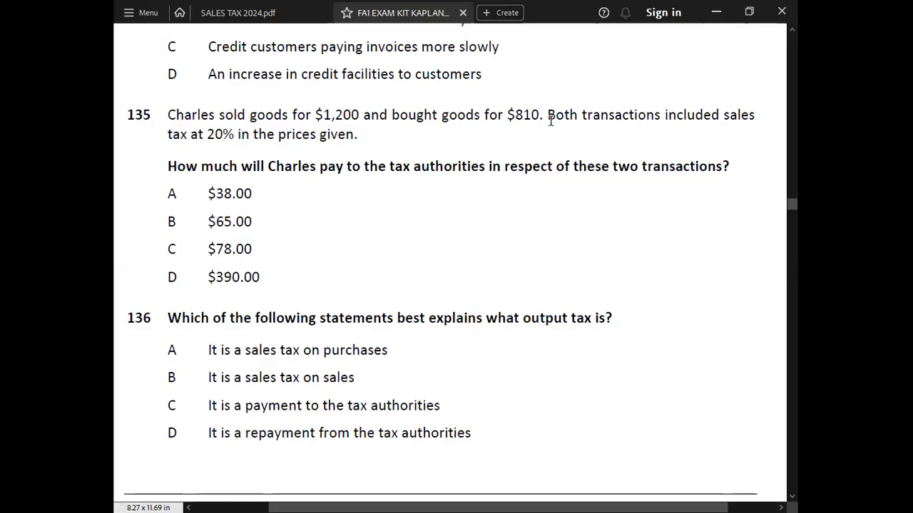
key(alt+Tab)
text(810)
text(*20/1)
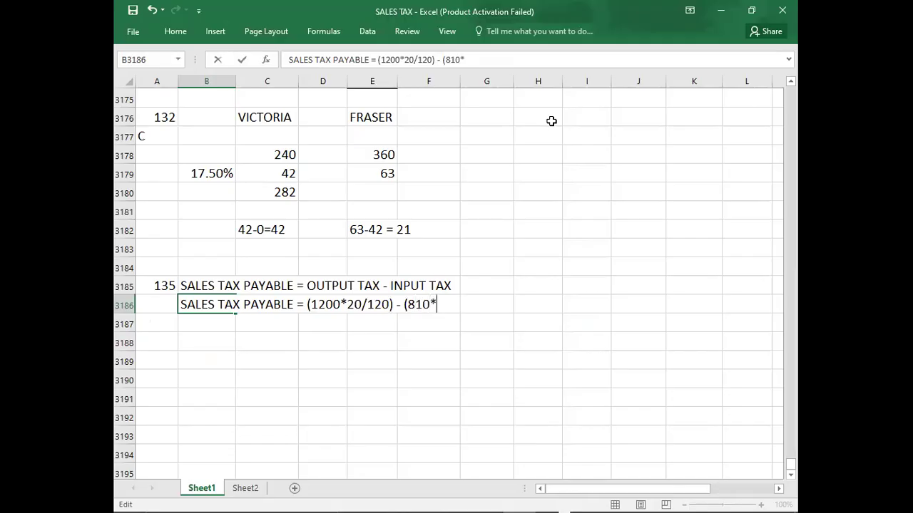
text(20))
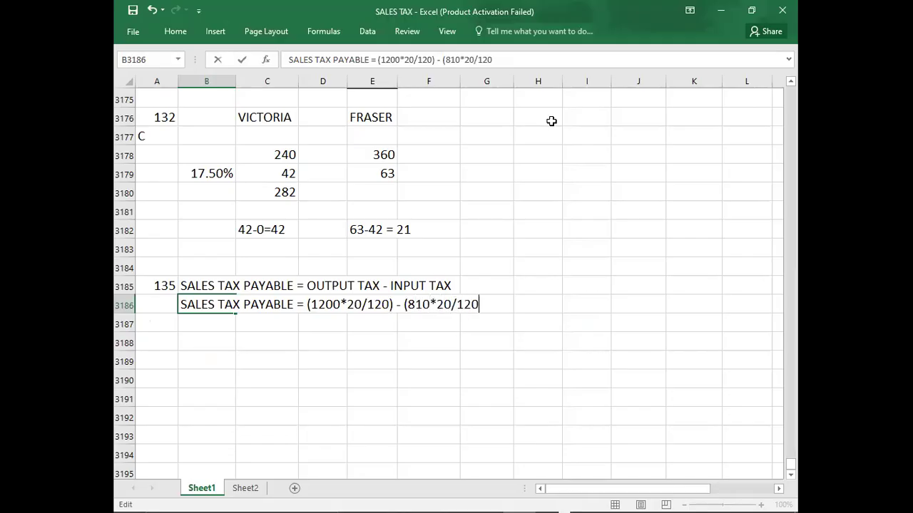
key(Return)
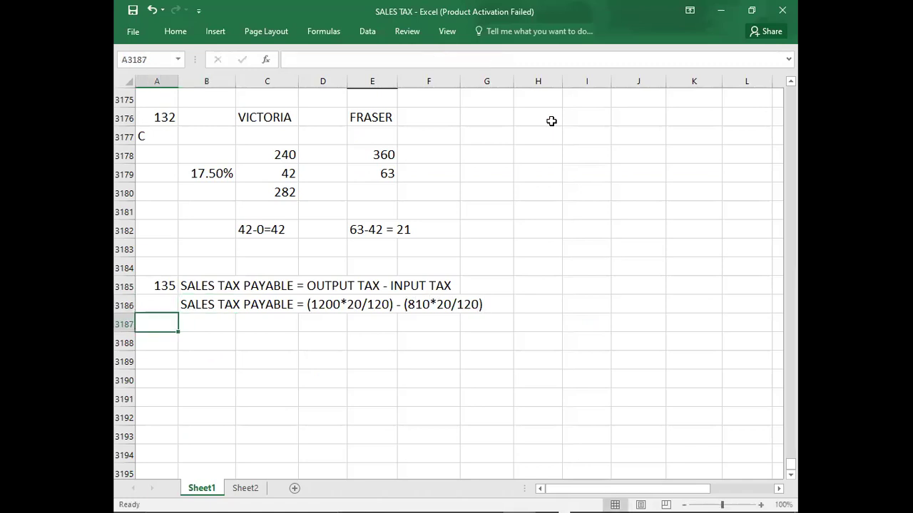
Write the result line "SALES TAX PAYABLE = 200 - 135 = 65" in B3187, checking question 135 in the exam kit.
key(Right)
text(S)
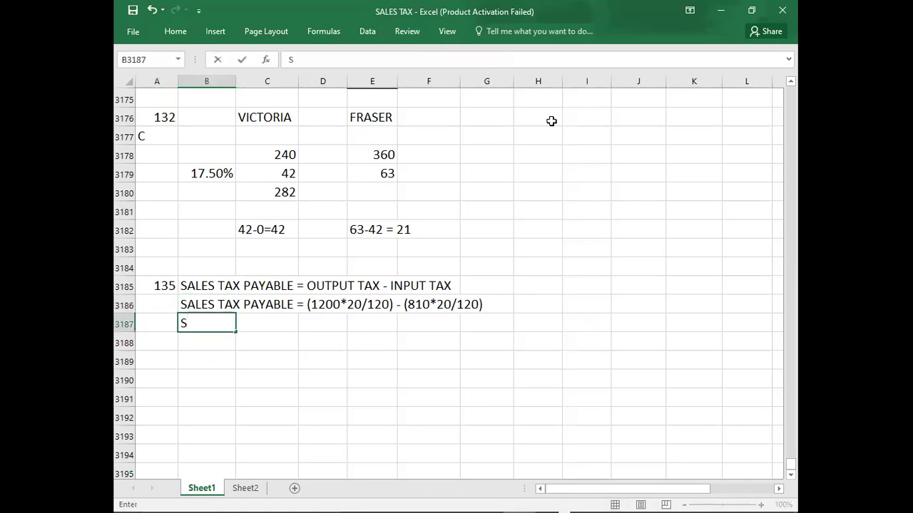
text(ALES TAX PA)
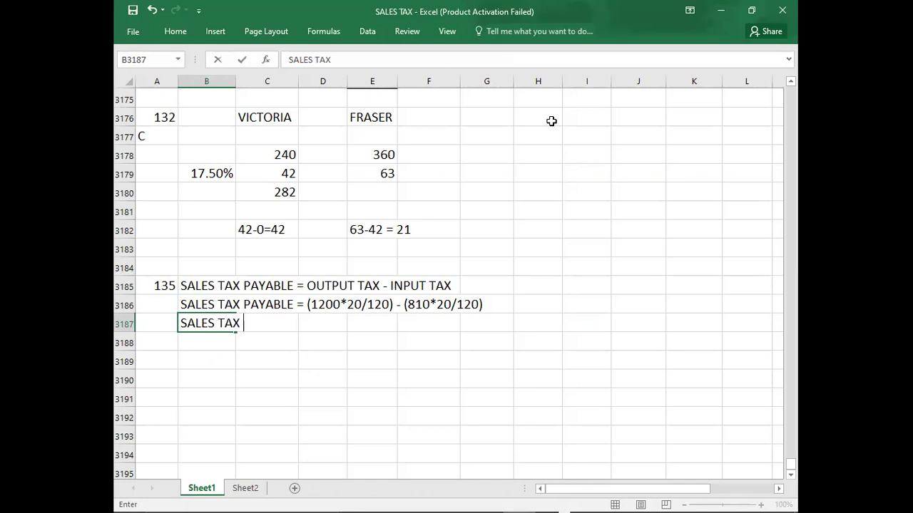
text(YABLE)
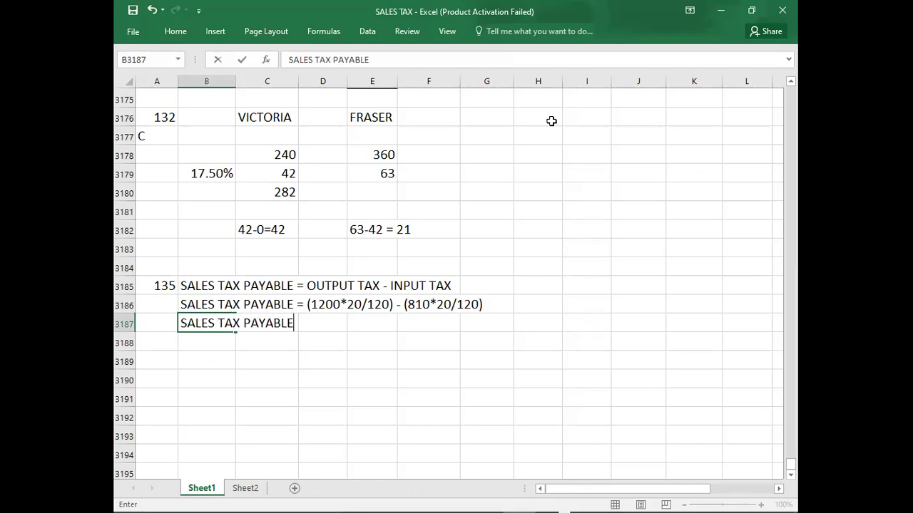
text( =)
key(alt+Tab)
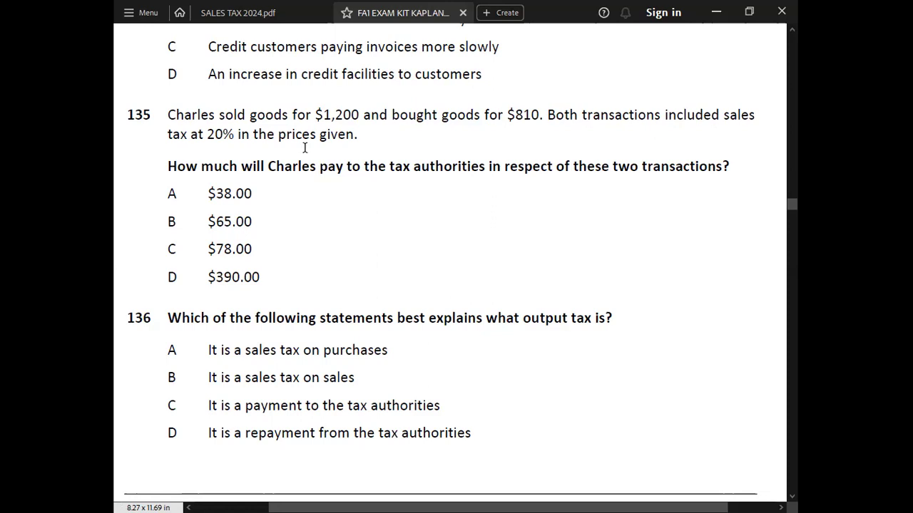
key(alt+Tab)
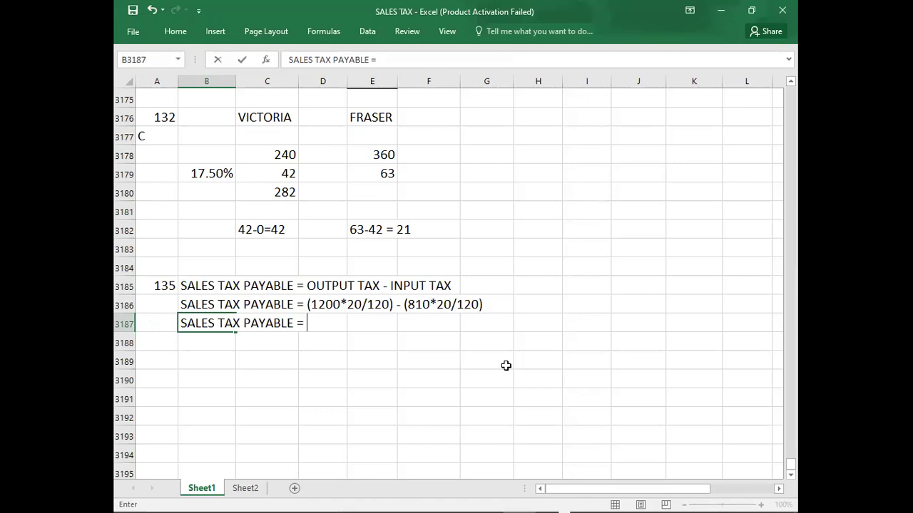
text(200 - 135 = )
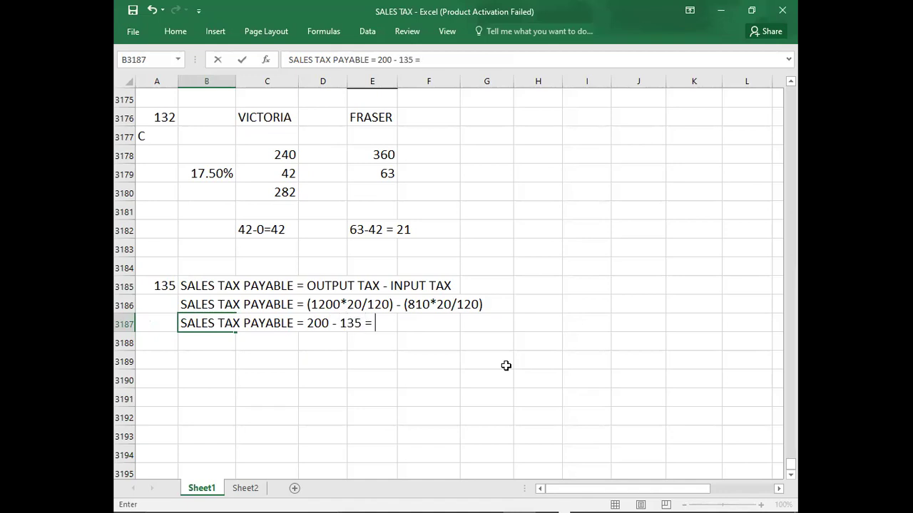
text(65)
key(Return)
key(Return)
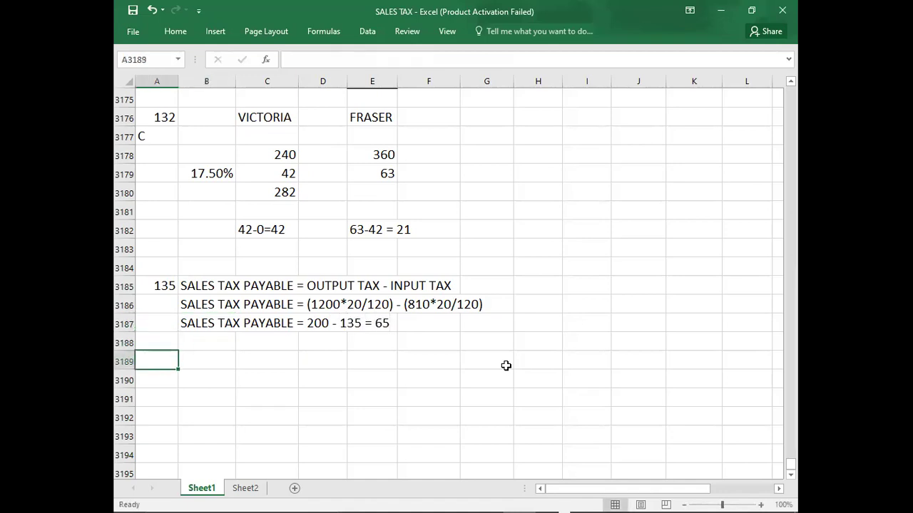
Enter the answer letter B in A3186 beneath question number 135, checking the options in the exam kit.
key(Up)
key(Up)
key(Up)
key(Up)
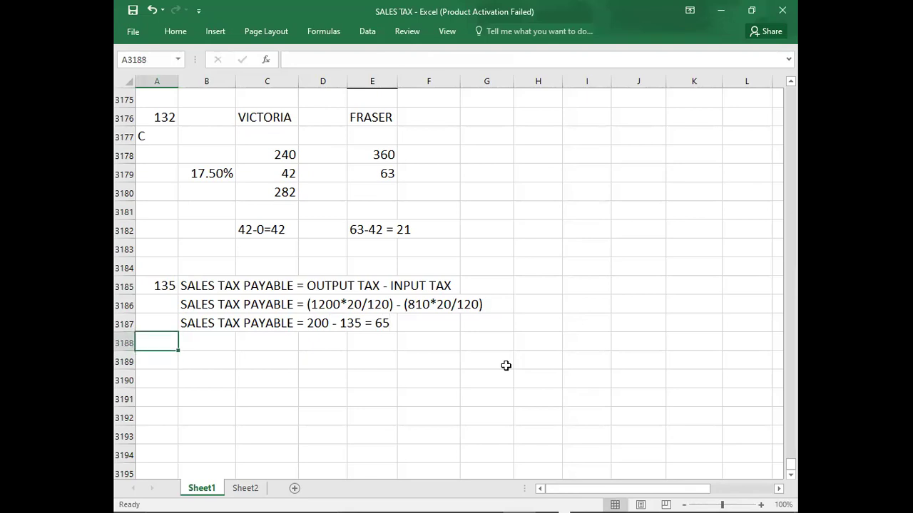
key(Down)
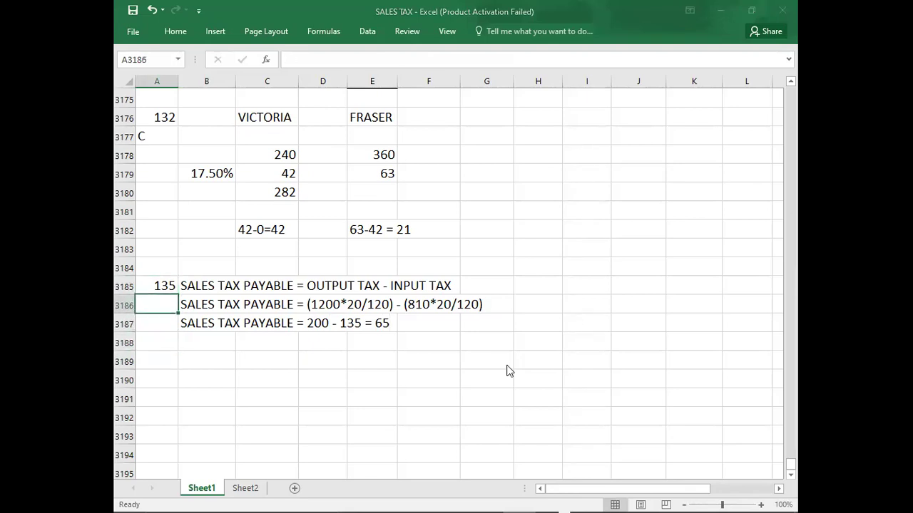
key(alt+Tab)
key(alt+Tab)
text(B)
key(Return)
key(Down)
key(Down)
key(Down)
key(Down)
key(Down)
key(Down)
key(Down)
key(Down)
key(Down)
key(Down)
key(Down)
key(Down)
key(Down)
key(Down)
key(Down)
key(Up)
key(Up)
key(Up)
key(Up)
key(Up)
key(Up)
key(Up)
key(Up)
key(Up)
key(Up)
key(Up)
key(Up)
key(Up)
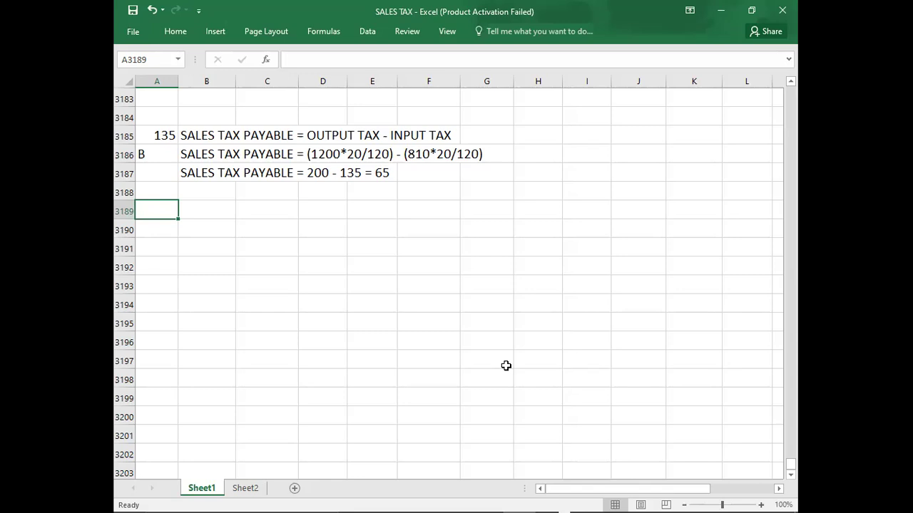
Switch to the exam kit PDF and read question 136 on what output tax is, with its answer options.
key(alt+Tab)
scroll(506, 370, down, 5)
scroll(505, 370, down, 1)
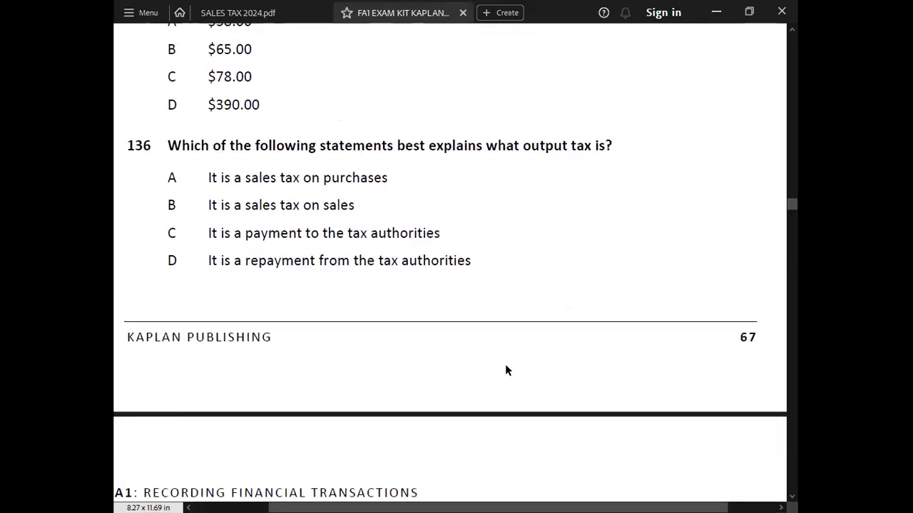
scroll(506, 369, down, 1)
scroll(507, 370, down, 1)
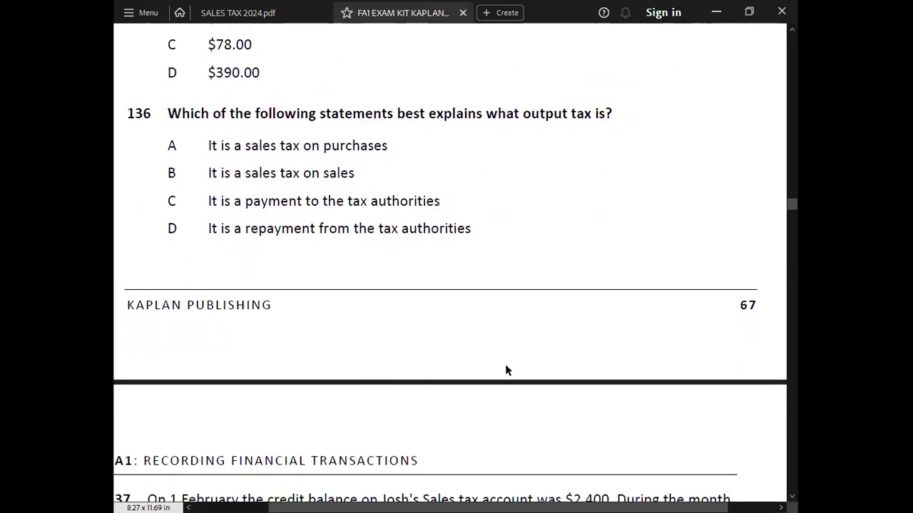
scroll(505, 370, down, 1)
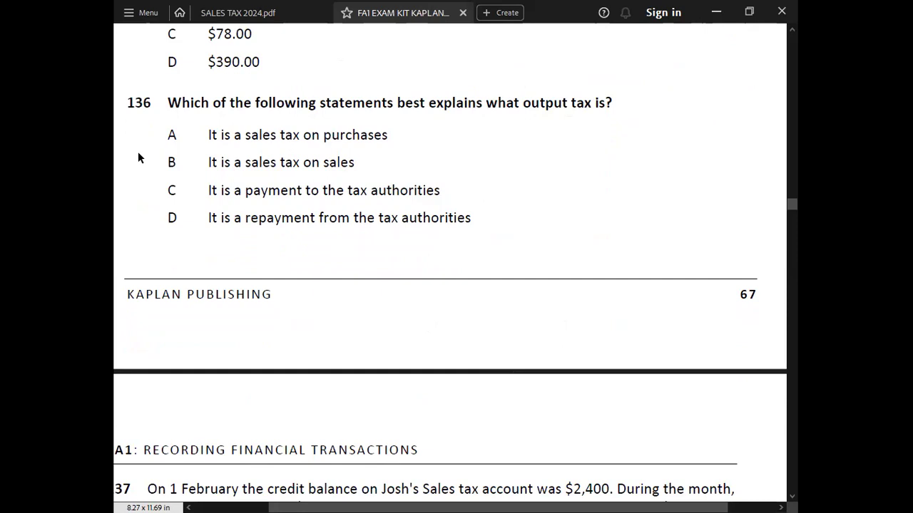
Read on in the exam kit through questions 137 and 138 to question 139 on the month-end sales tax balance.
scroll(139, 153, down, 5)
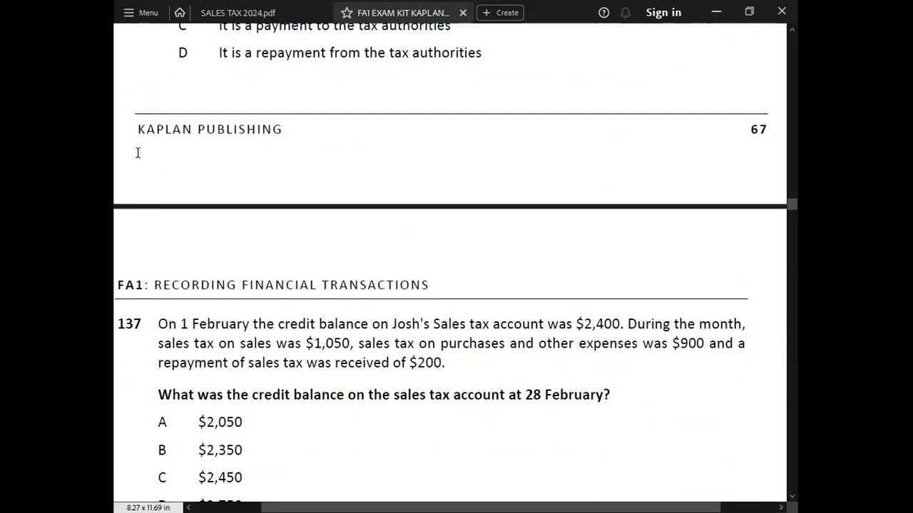
scroll(138, 153, down, 5)
scroll(139, 153, down, 1)
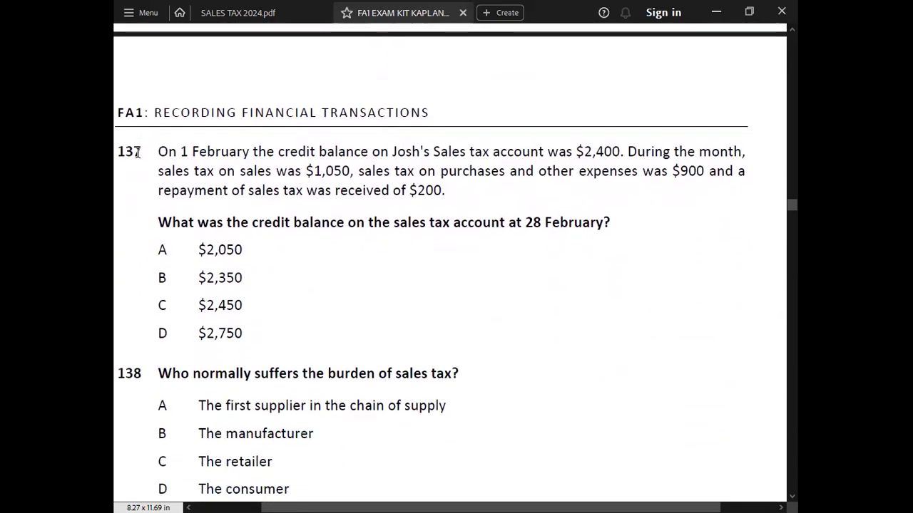
scroll(138, 153, down, 1)
scroll(138, 152, down, 1)
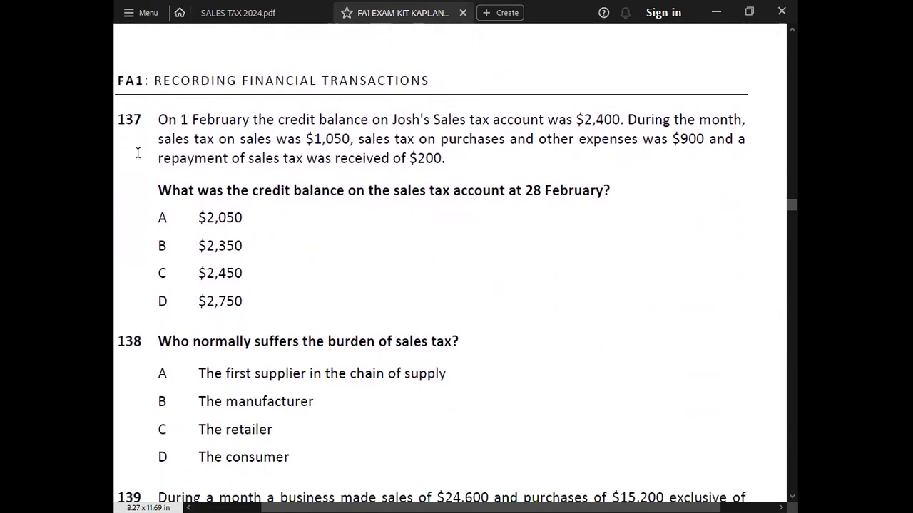
scroll(138, 152, down, 4)
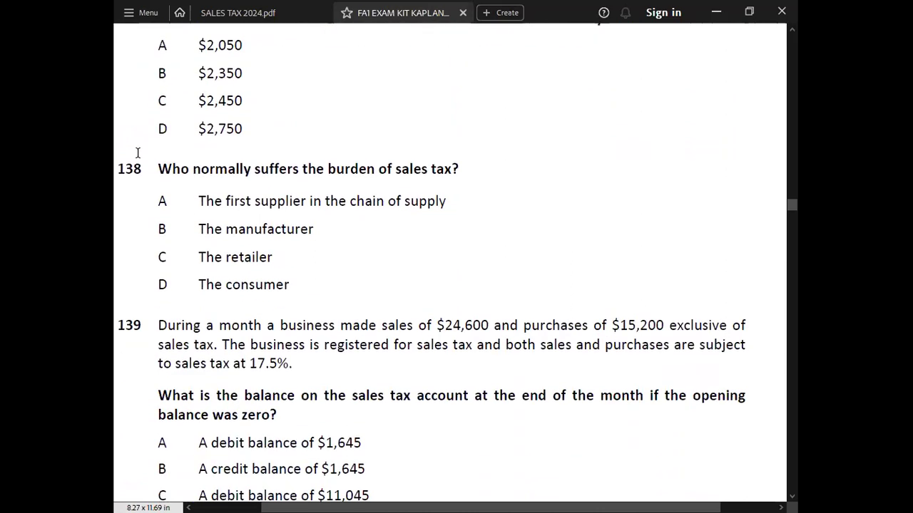
scroll(138, 153, left, 1)
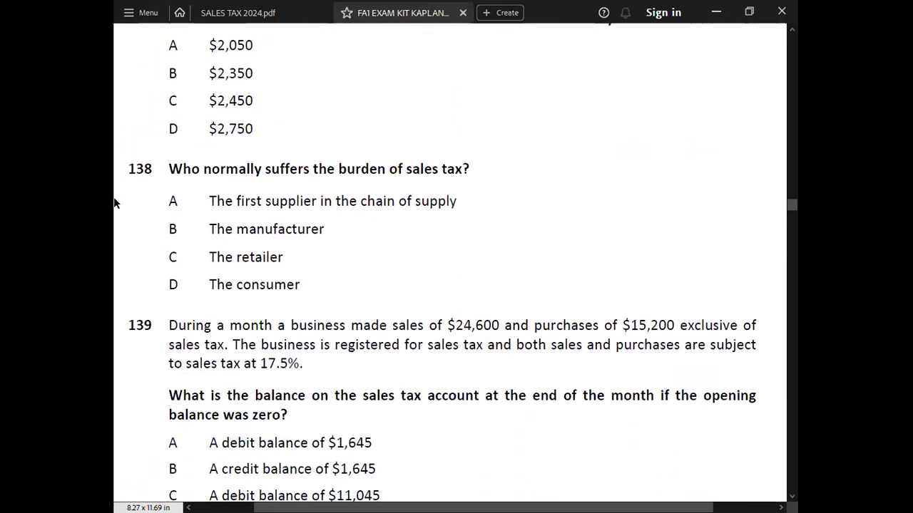
scroll(114, 203, down, 2)
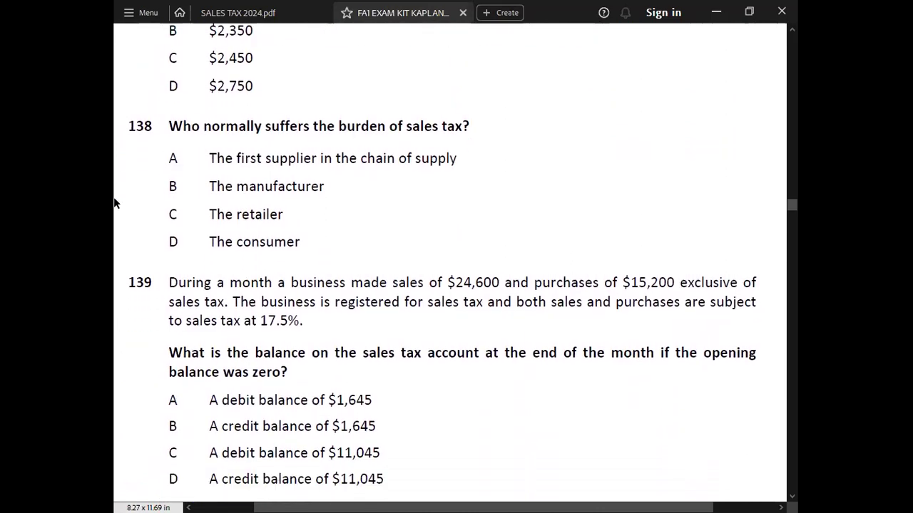